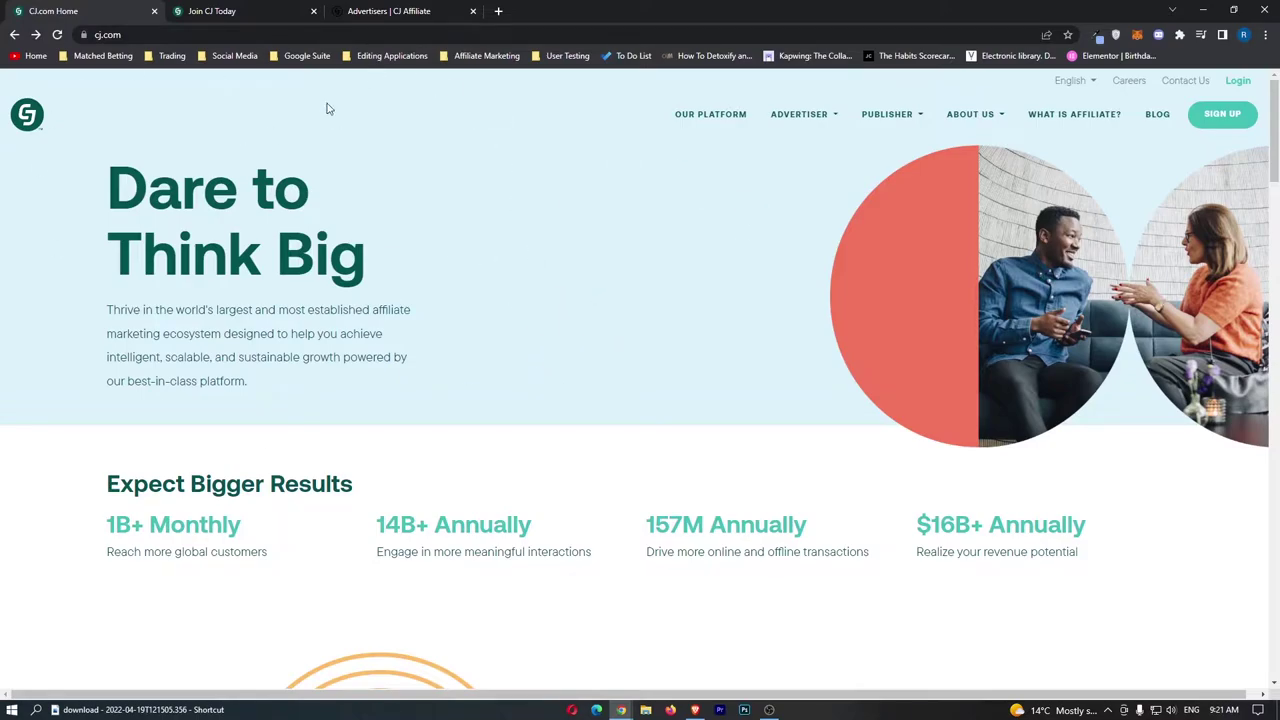
# Step: Leave the Join CJ Today page, browse the Advertisers list, and return to the CJ.com homepage
pyautogui.scroll(-3, 377, 206)
pyautogui.scroll(-2, 363, 137)
pyautogui.hotkey('ctrl', 'Tab')
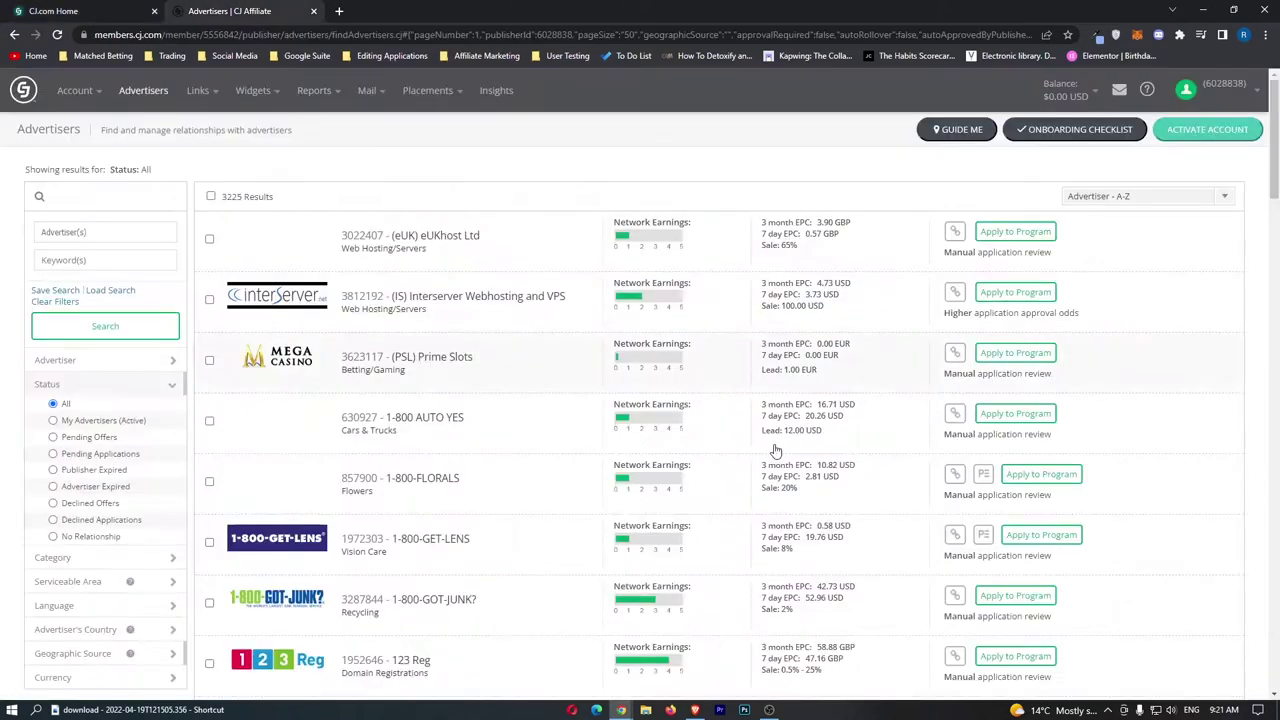
pyautogui.scroll(-2, 520, 361)
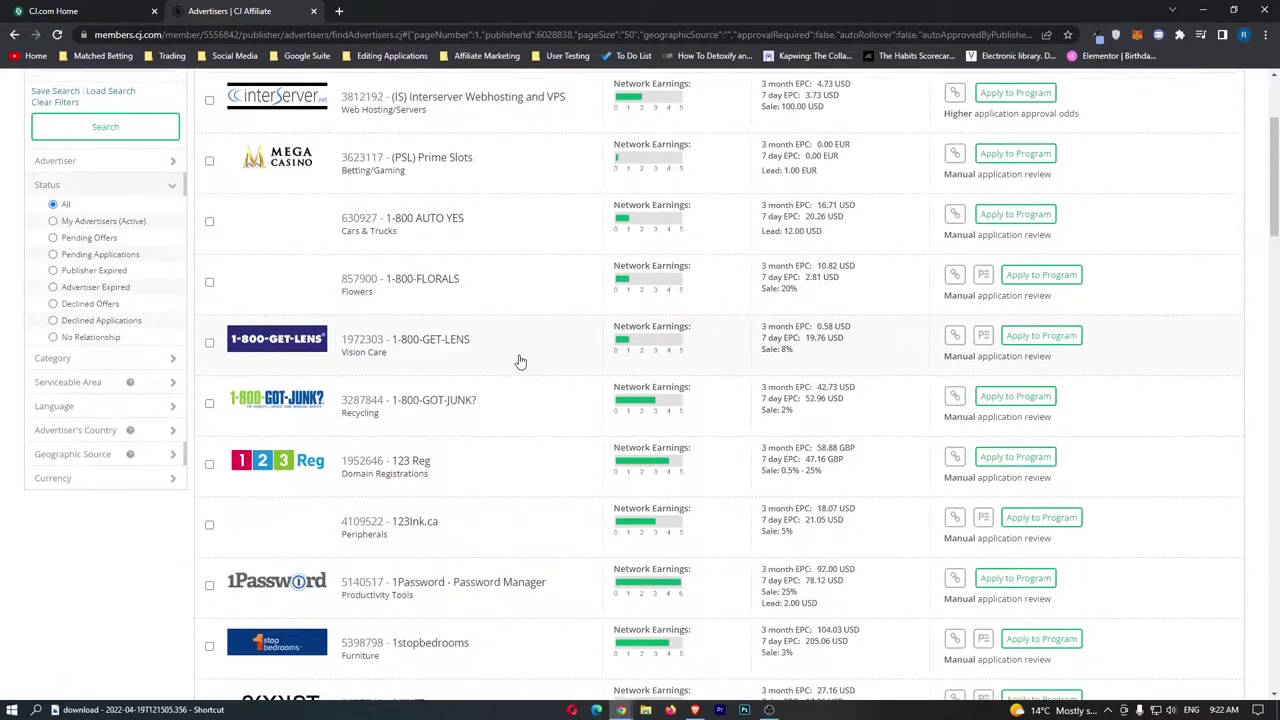
pyautogui.scroll(-2, 723, 378)
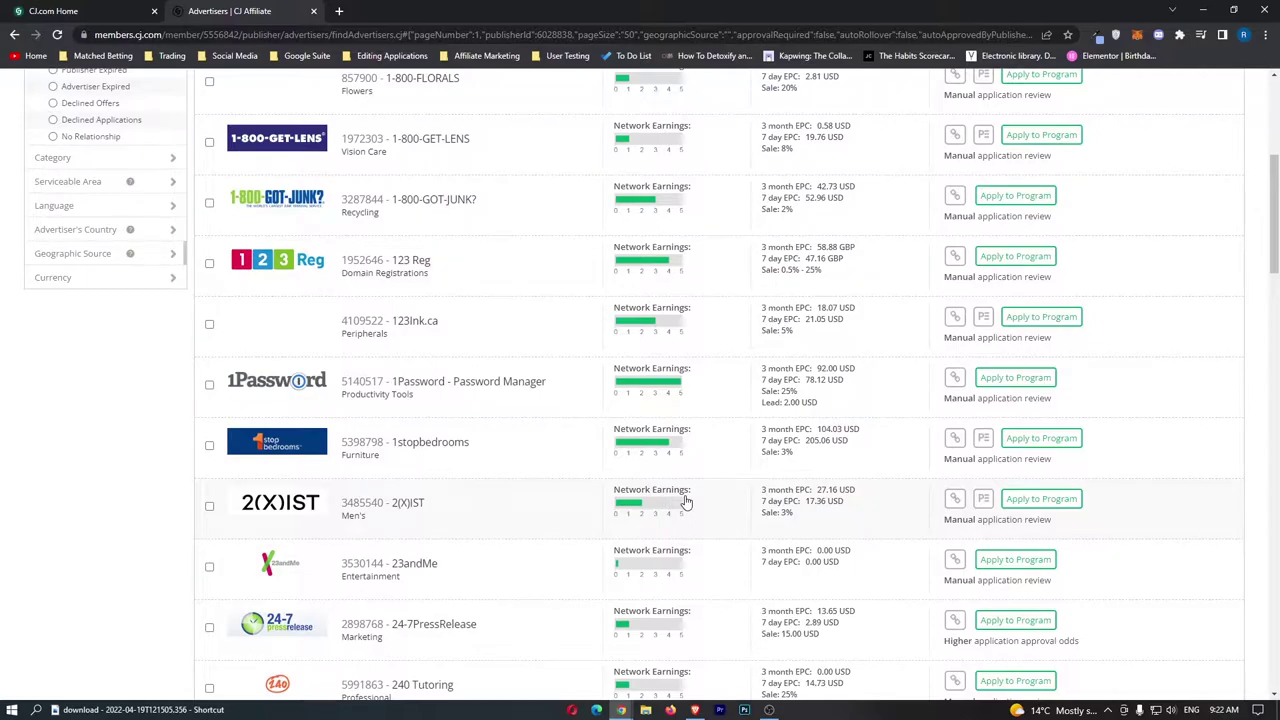
pyautogui.click(30, 10)
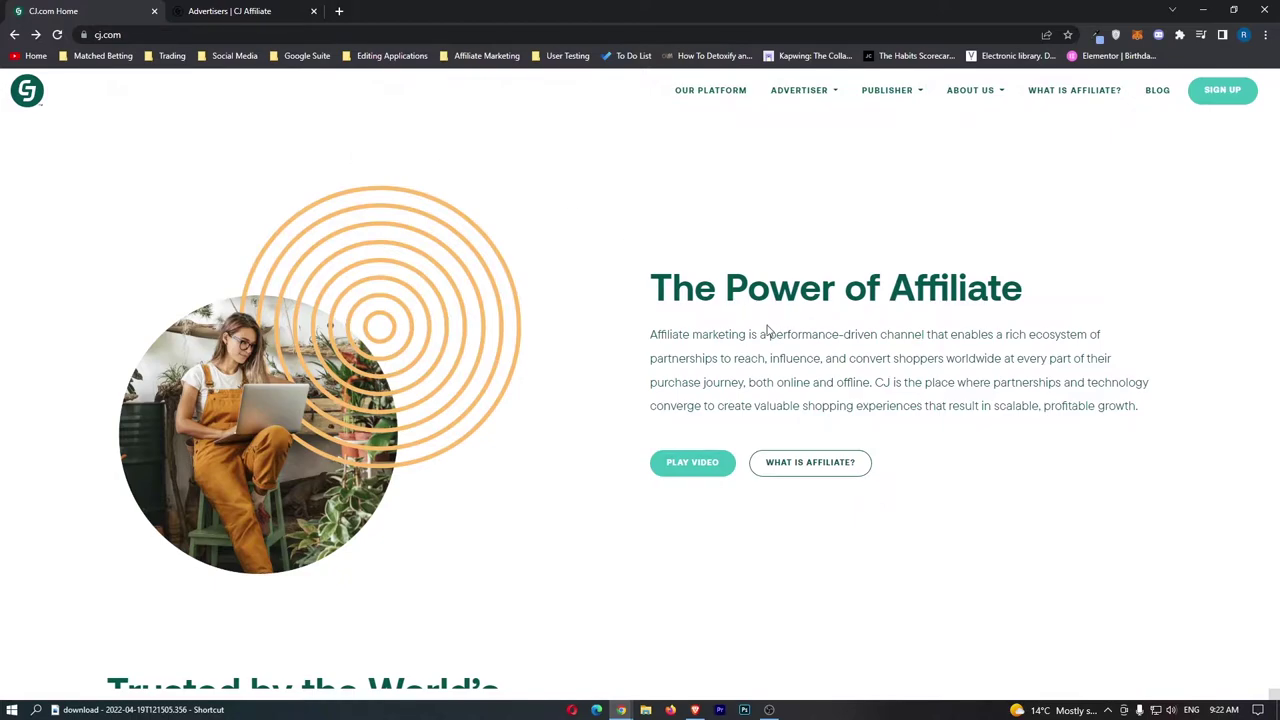
pyautogui.moveTo(652, 287); pyautogui.dragTo(1040, 272)
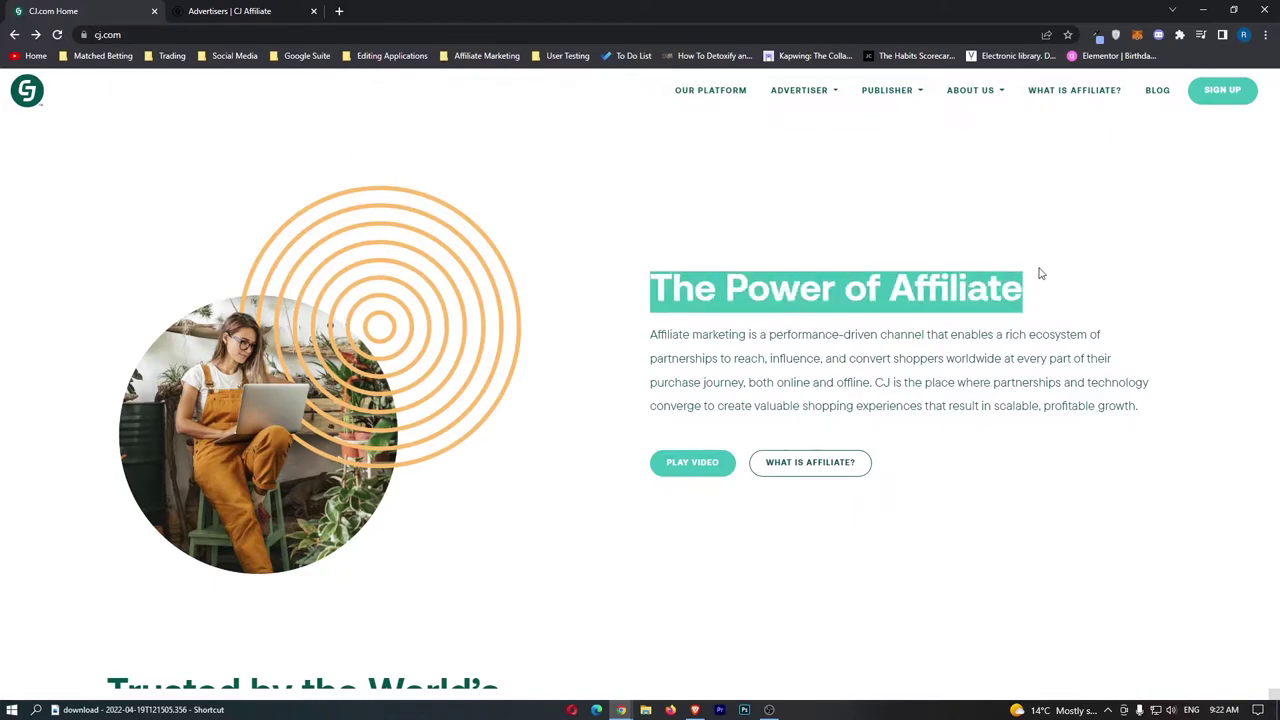
pyautogui.click(1040, 272)
pyautogui.moveTo(618, 336); pyautogui.dragTo(937, 336)
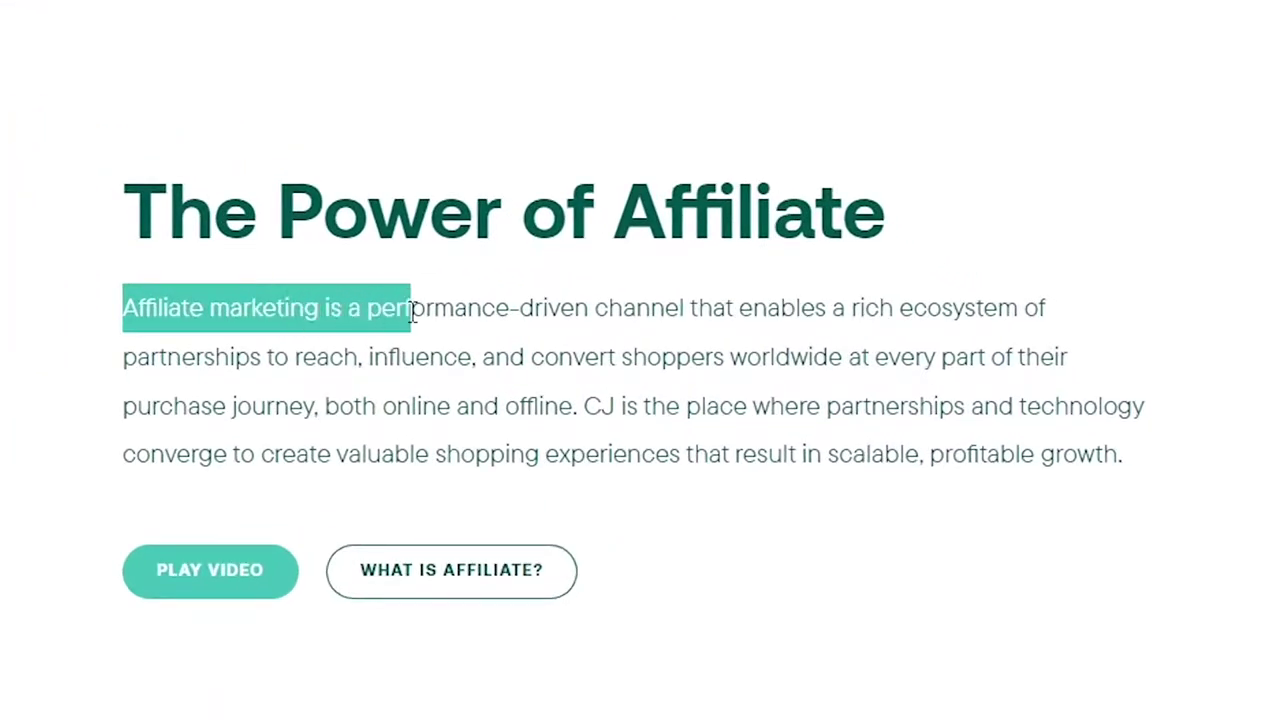
pyautogui.moveTo(733, 313)
pyautogui.mouseDown()
pyautogui.moveTo(1040, 309)
pyautogui.moveTo(357, 357)
pyautogui.moveTo(823, 367)
pyautogui.moveTo(320, 408)
pyautogui.moveTo(590, 405)
pyautogui.mouseUp()
pyautogui.click(598, 392)
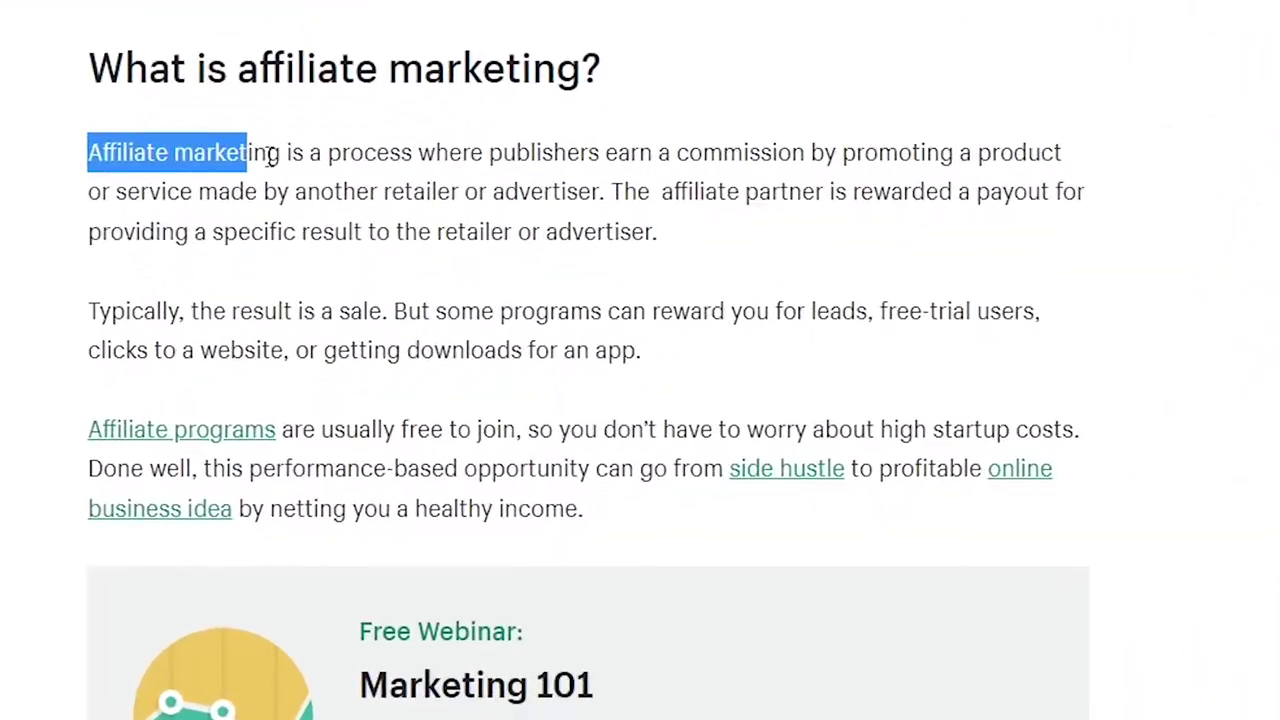
# Step: Highlight the Shopify article's opening sentence defining affiliate marketing
pyautogui.moveTo(268, 155)
pyautogui.mouseDown()
pyautogui.moveTo(860, 152)
pyautogui.moveTo(1074, 177)
pyautogui.moveTo(162, 191)
pyautogui.moveTo(615, 186)
pyautogui.mouseUp()
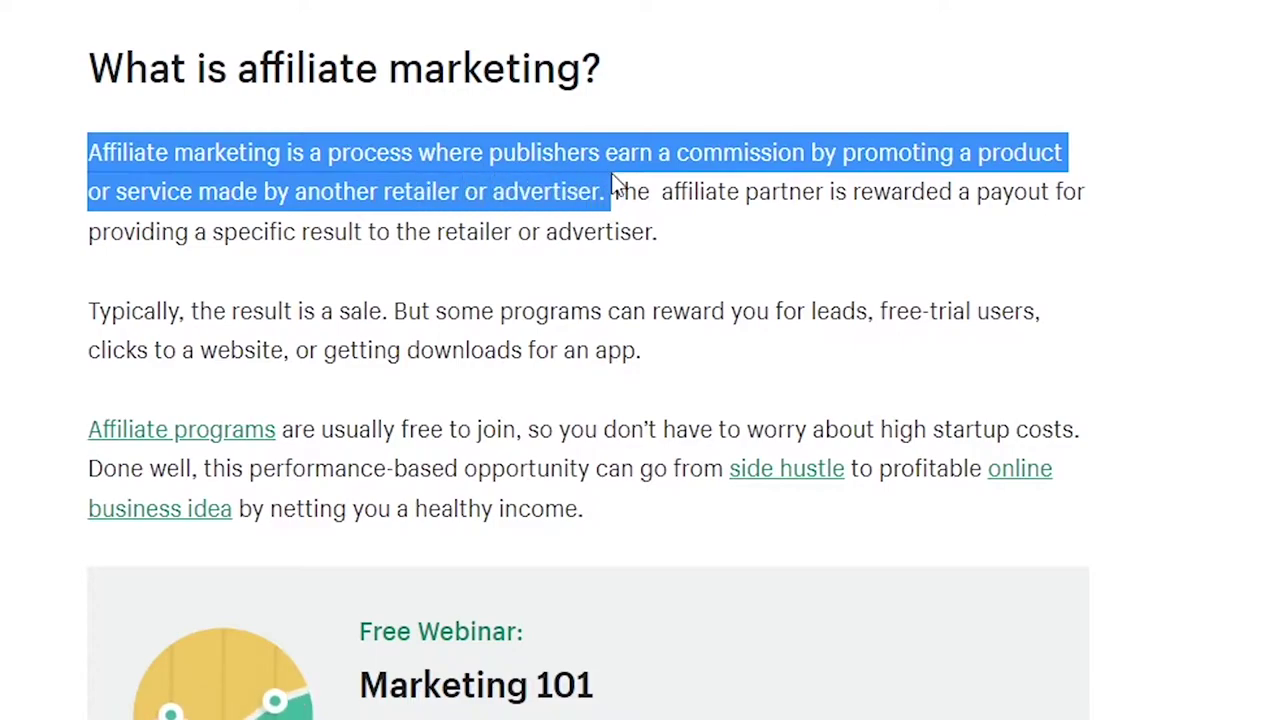
# Step: Scroll through the CJ Advertisers list, then return to the CJ.com Home tab
pyautogui.click(519, 188)
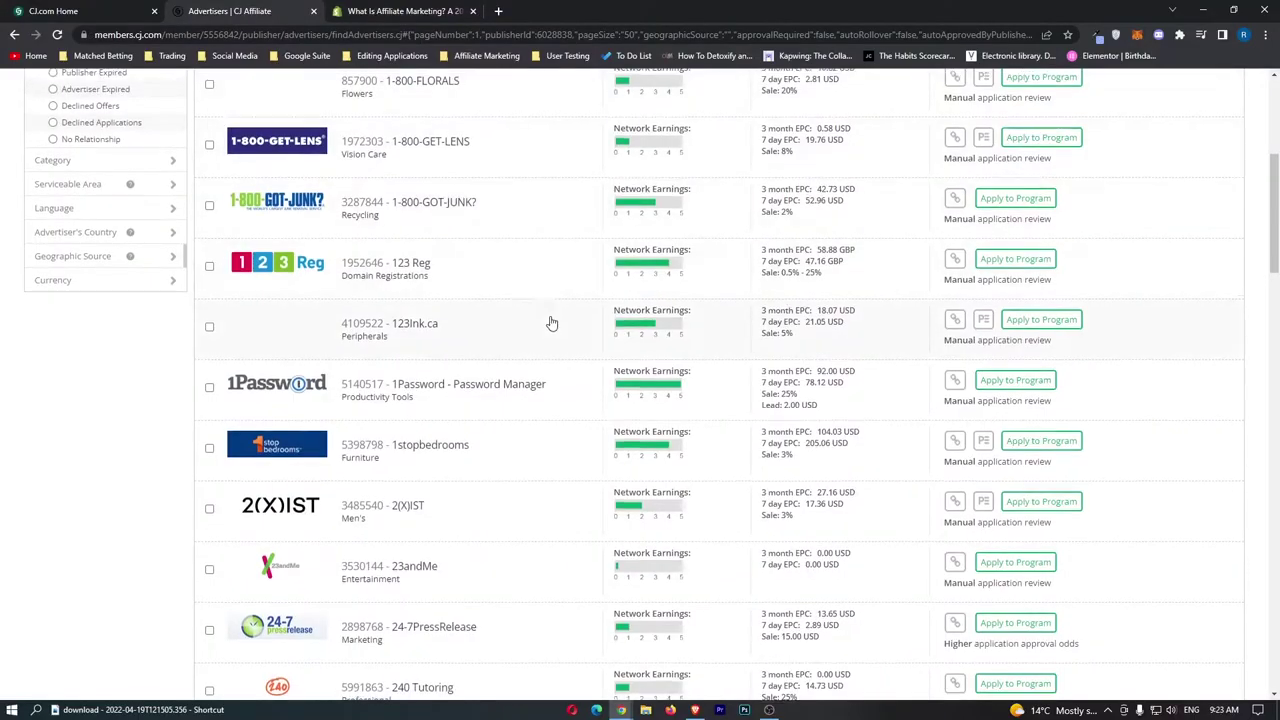
pyautogui.scroll(4, 545, 318)
pyautogui.scroll(-1, 470, 230)
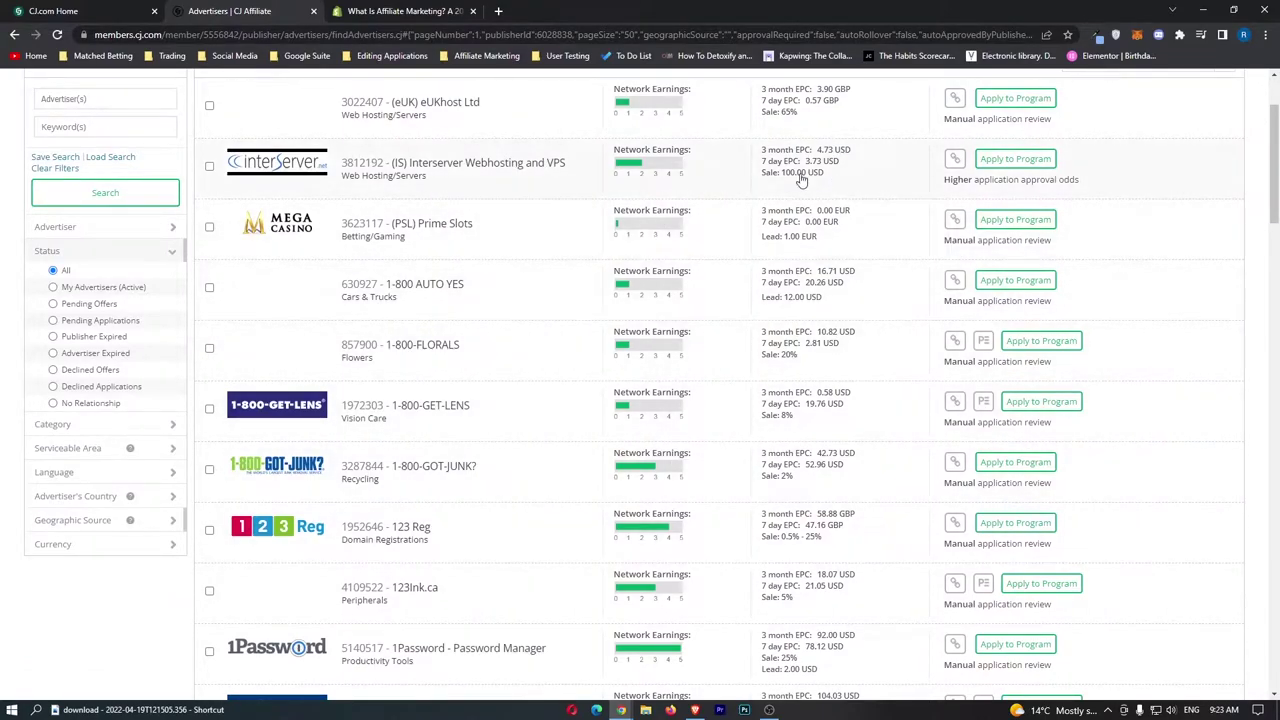
pyautogui.scroll(2, 728, 330)
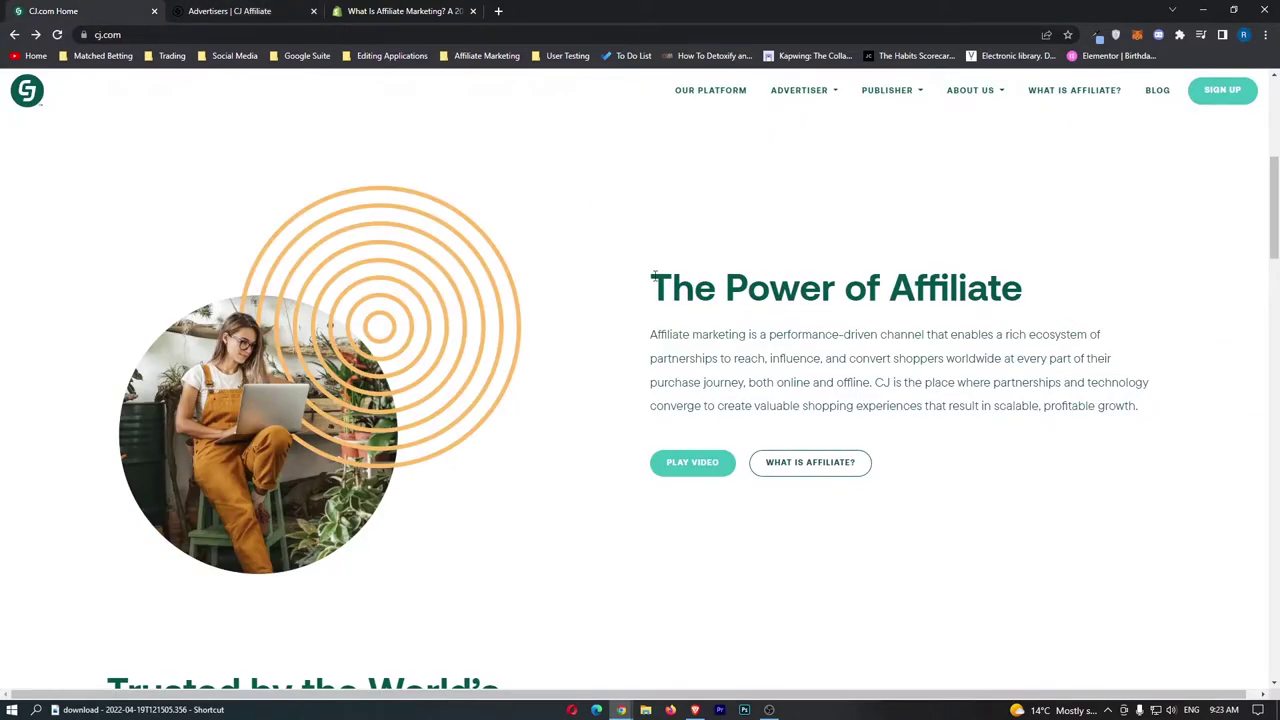
pyautogui.click(224, 9)
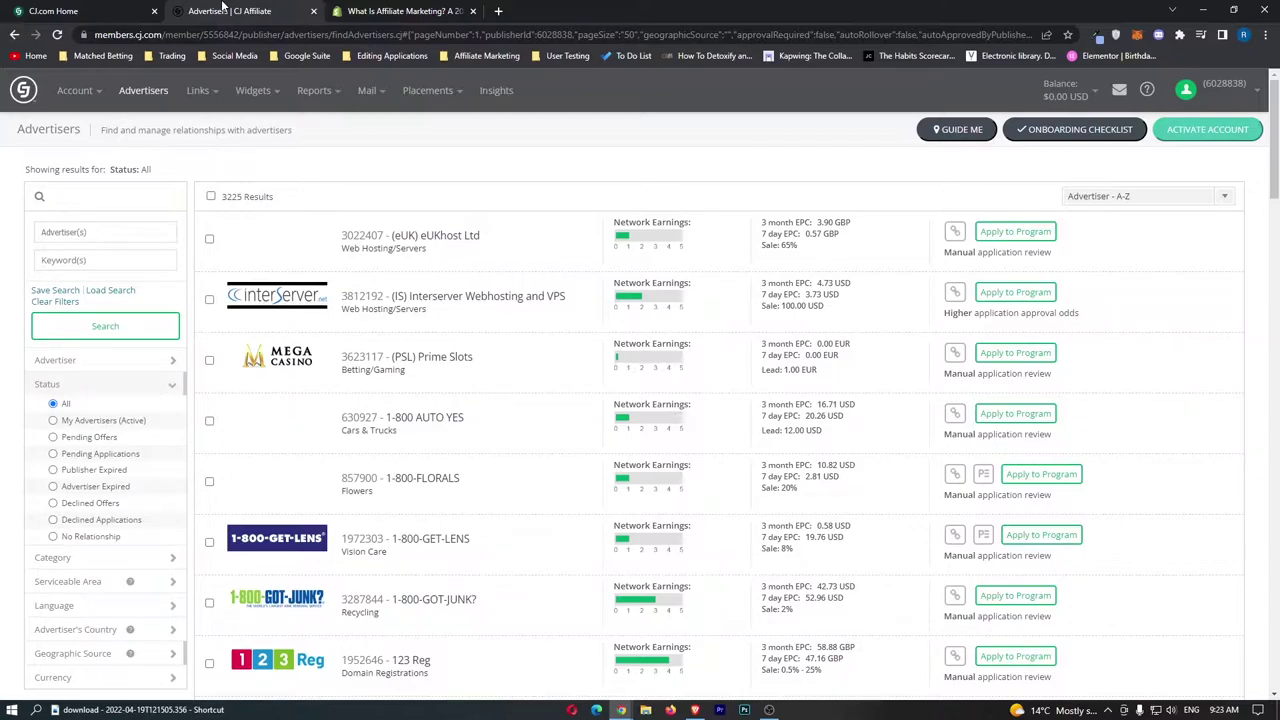
pyautogui.click(80, 10)
pyautogui.scroll(-1, 866, 376)
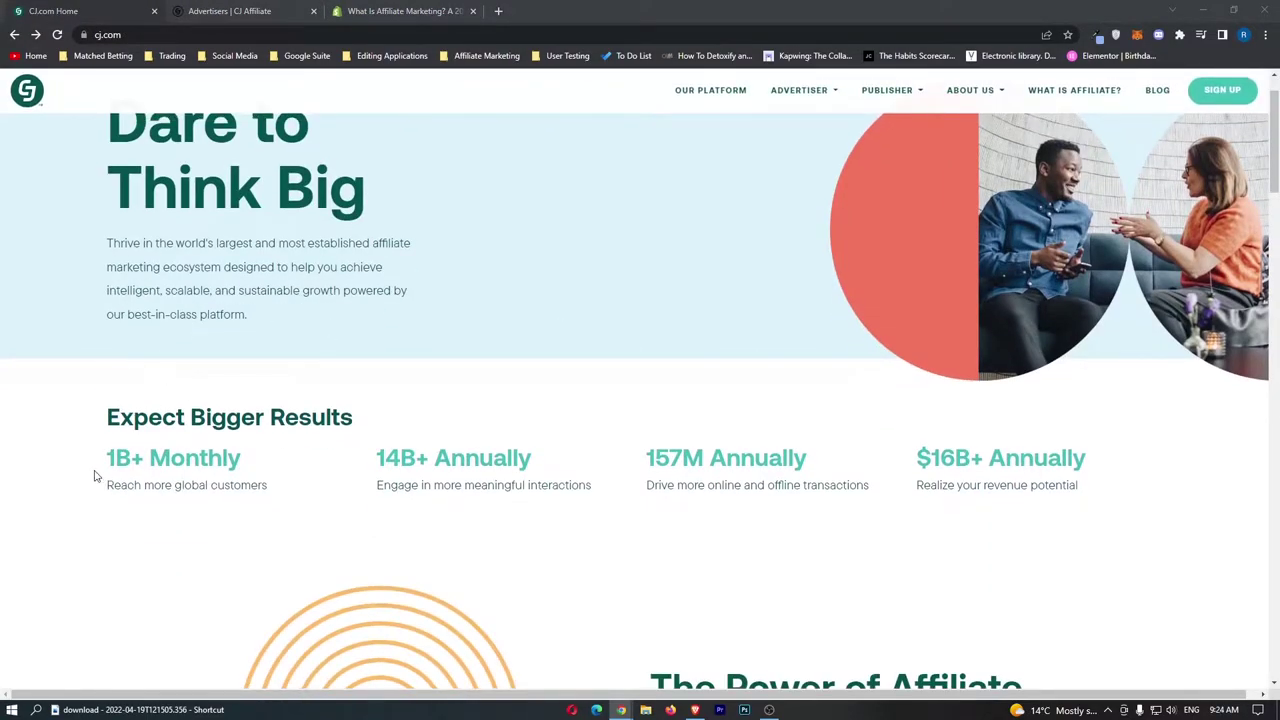
# Step: Highlight the Expect Bigger Results figures: 1B+ Monthly, 14B+, 157M and $16B+ Annually
pyautogui.moveTo(94, 476); pyautogui.dragTo(293, 482)
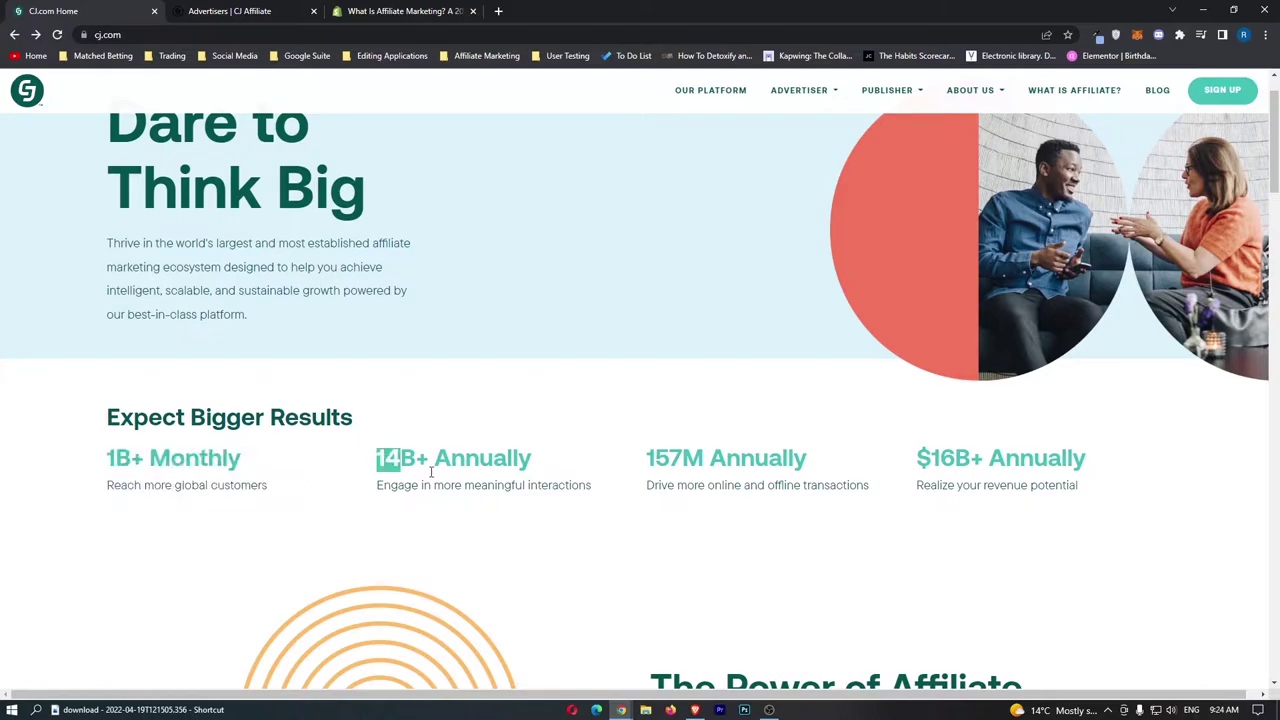
pyautogui.moveTo(378, 457); pyautogui.dragTo(604, 490)
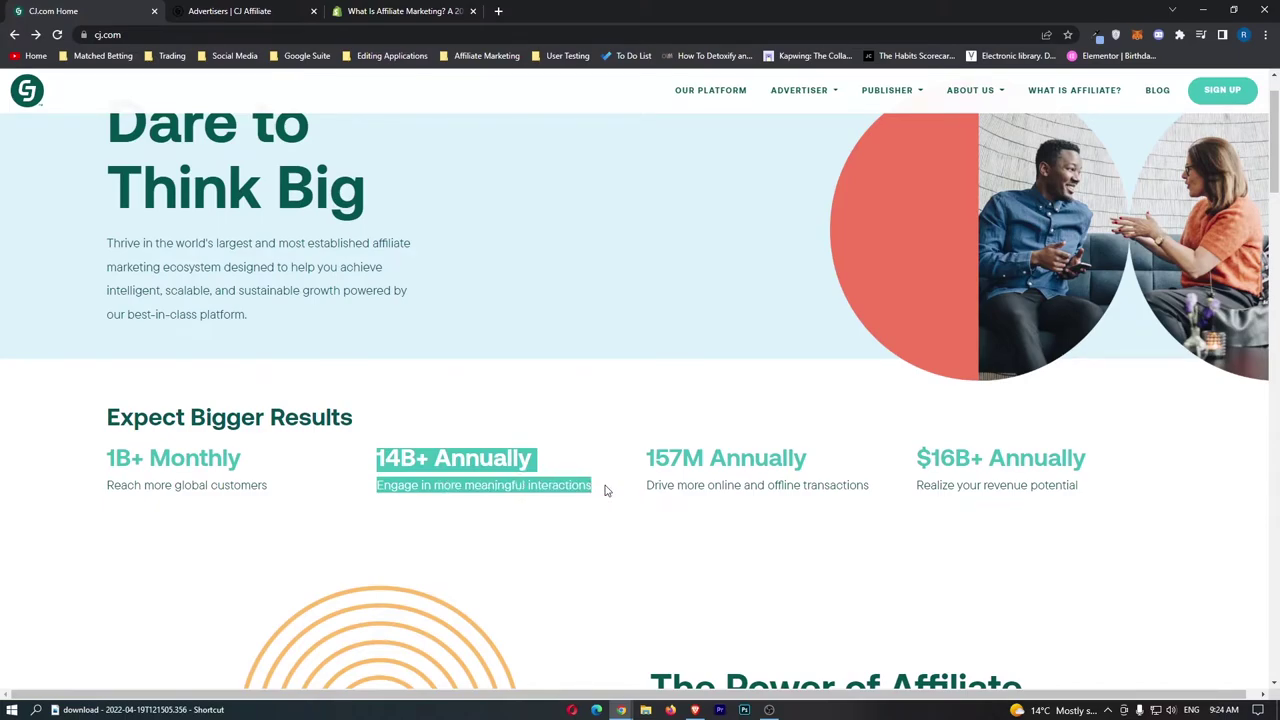
pyautogui.moveTo(604, 490); pyautogui.dragTo(880, 455)
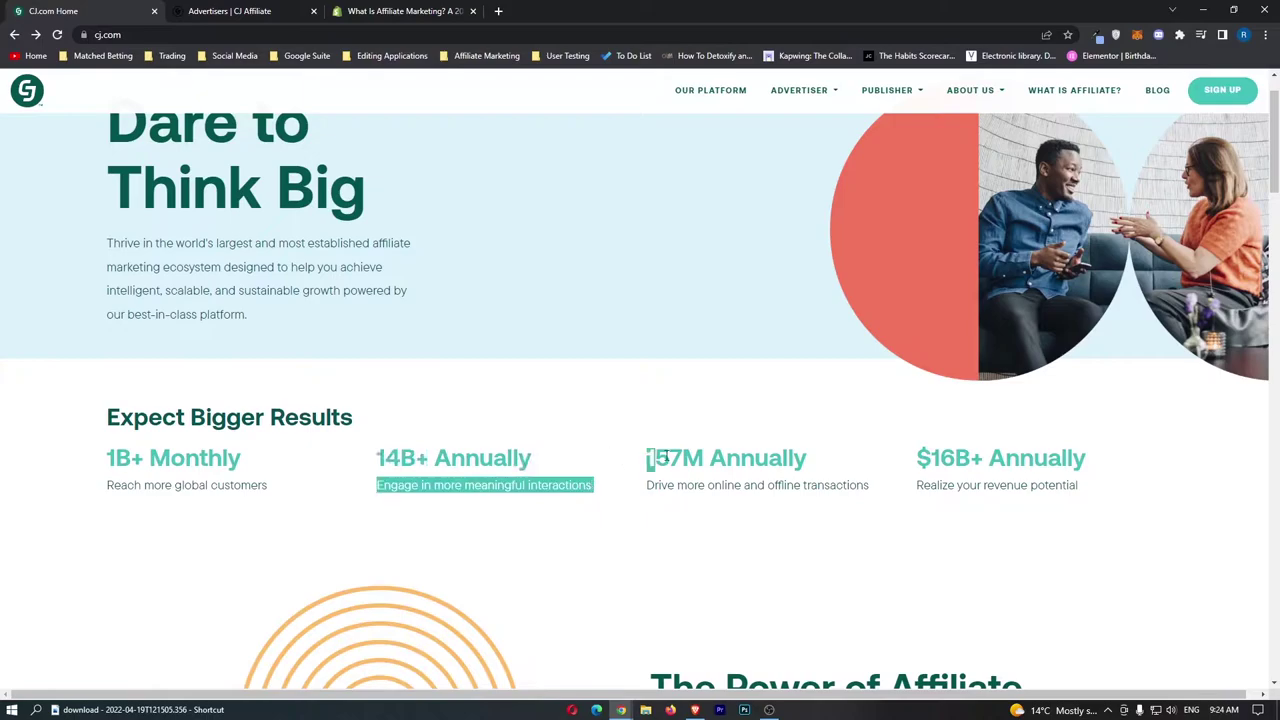
pyautogui.click(727, 455)
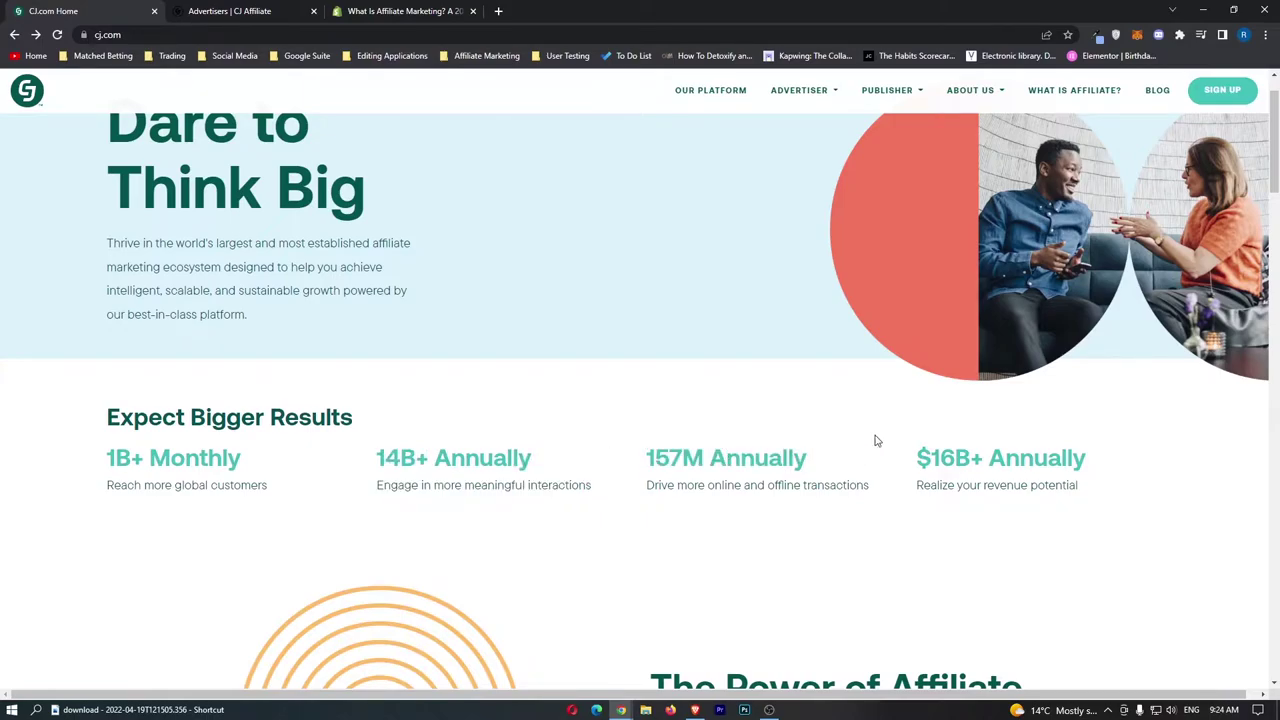
pyautogui.moveTo(918, 456); pyautogui.dragTo(1142, 456)
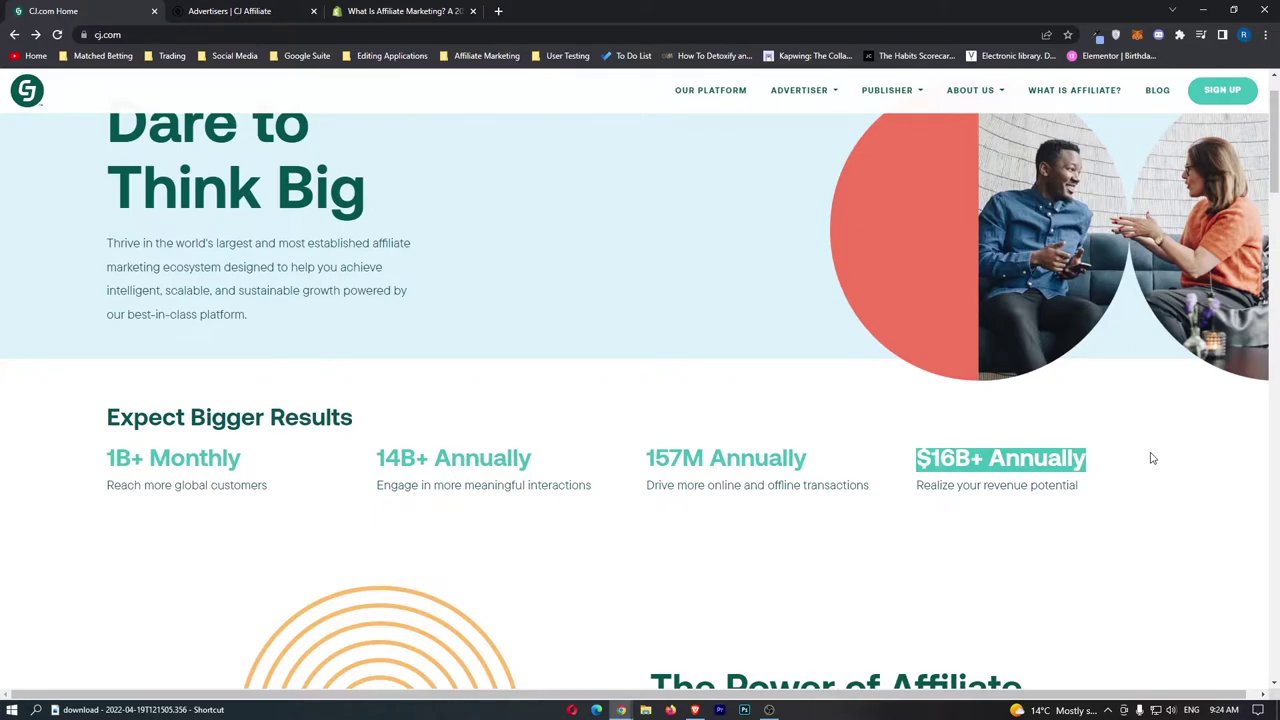
# Step: Scroll down the CJ homepage and back up toward its top banner
pyautogui.scroll(-4, 1150, 457)
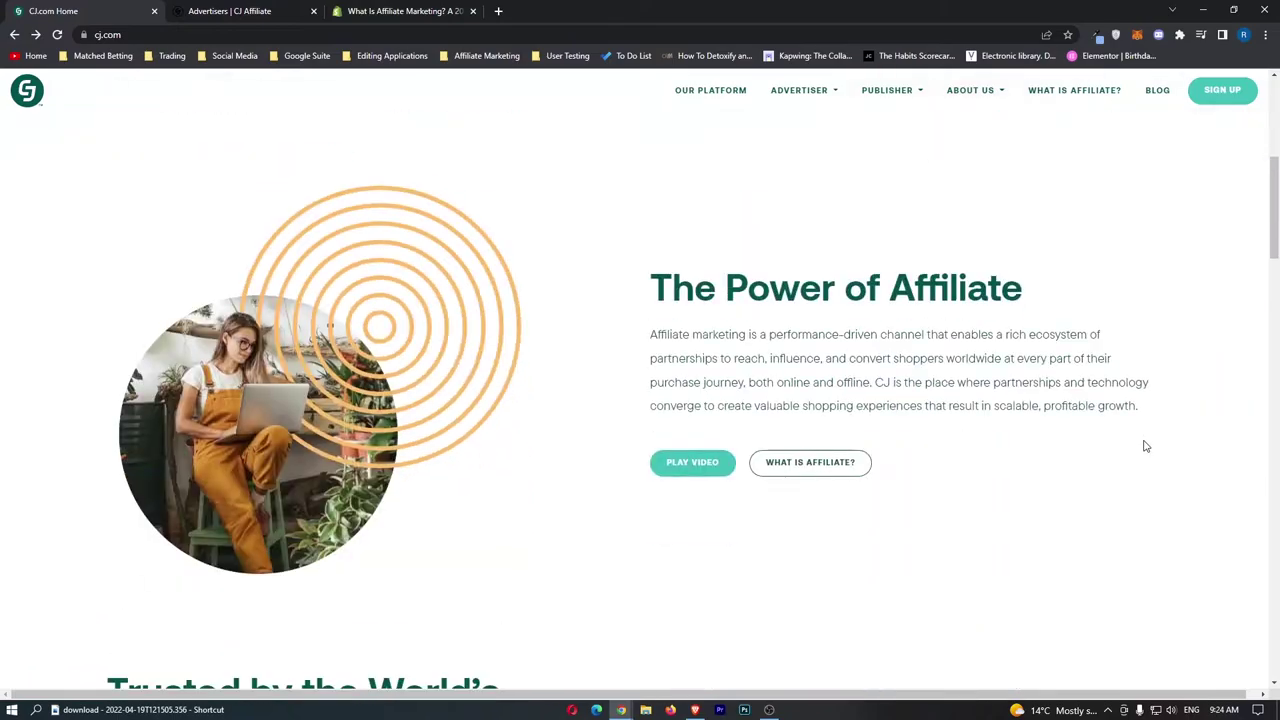
pyautogui.scroll(-5, 1143, 443)
pyautogui.scroll(-3, 1143, 441)
pyautogui.scroll(-5, 1143, 441)
pyautogui.scroll(-5, 1143, 441)
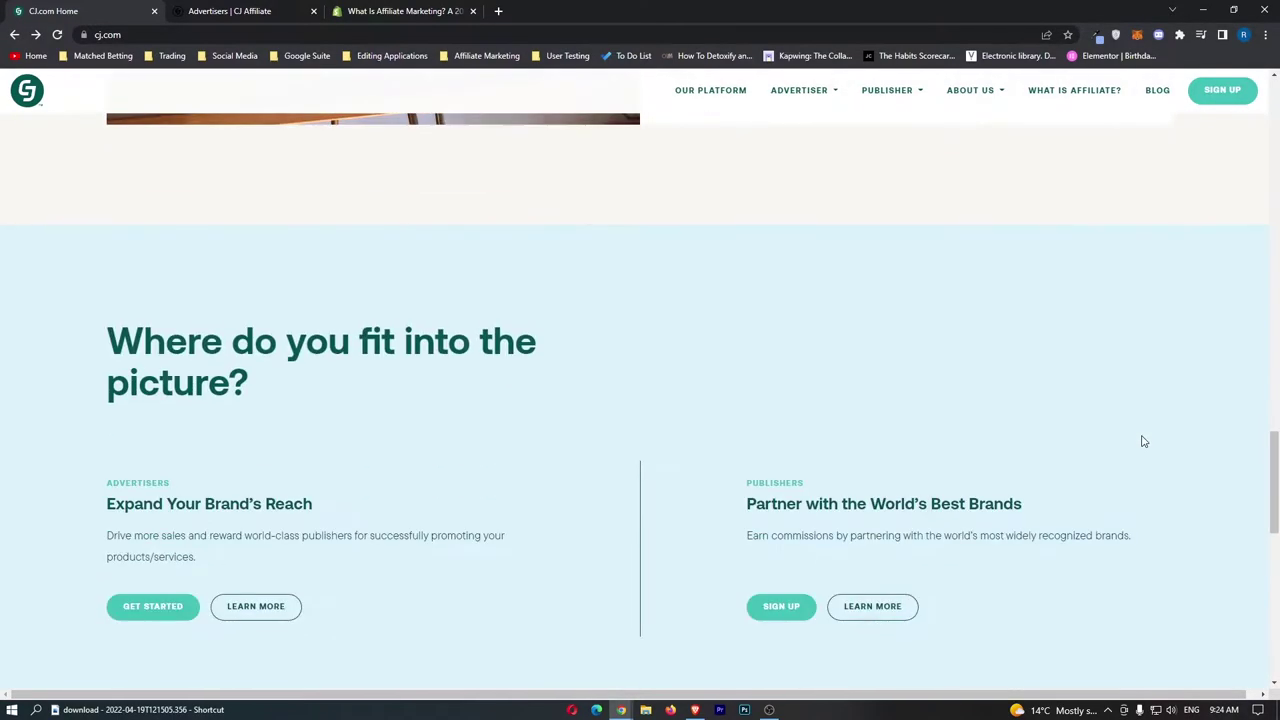
pyautogui.scroll(-4, 1143, 441)
pyautogui.scroll(15, 1143, 441)
pyautogui.scroll(10, 1143, 441)
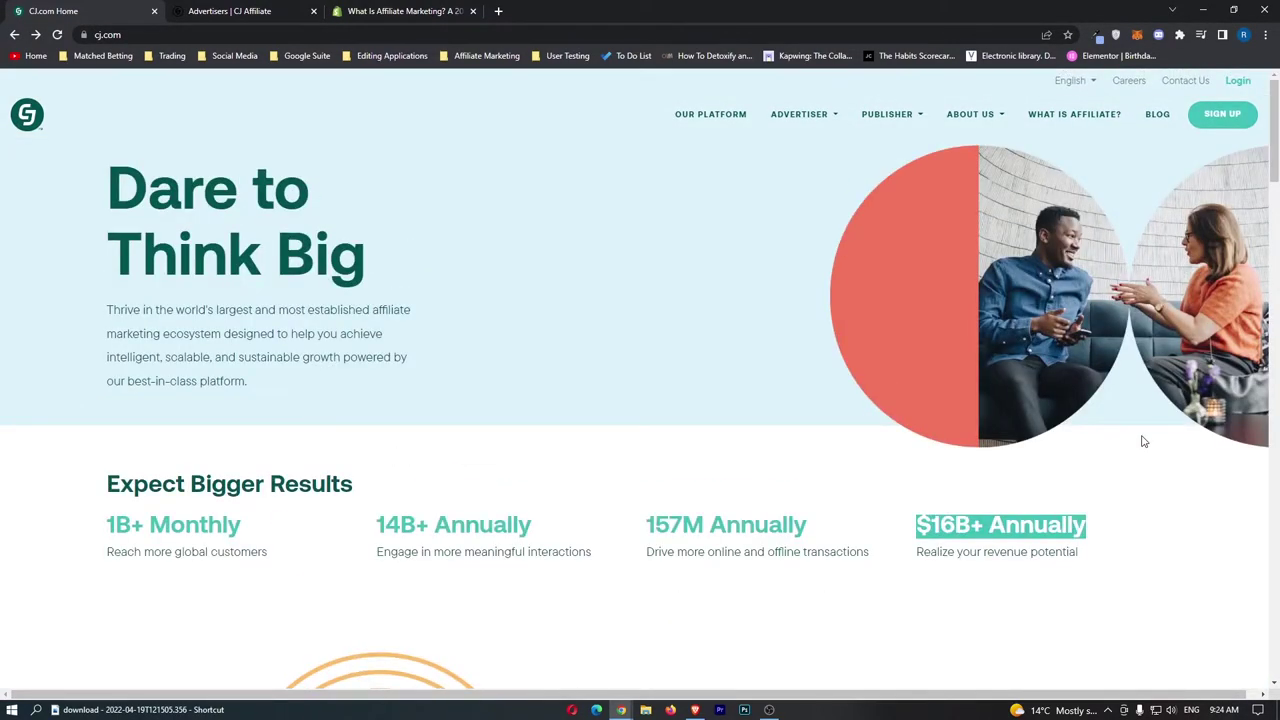
pyautogui.click(1040, 116)
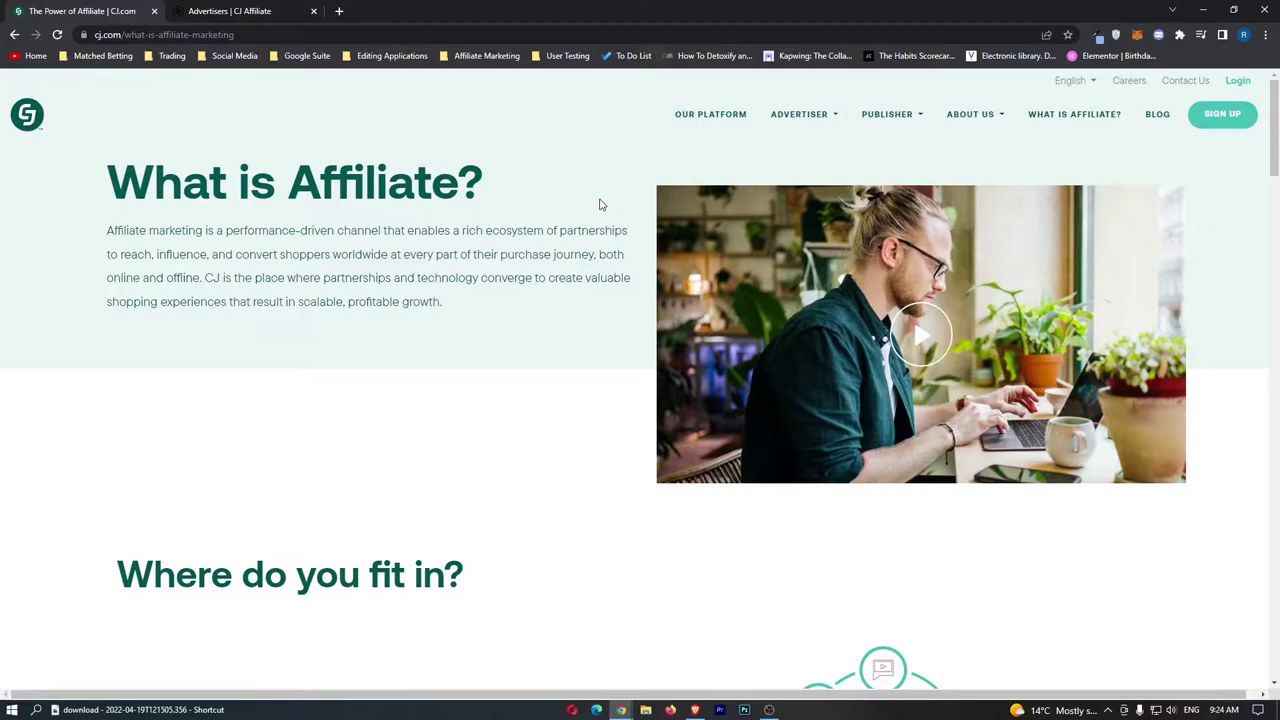
pyautogui.scroll(-2, 434, 214)
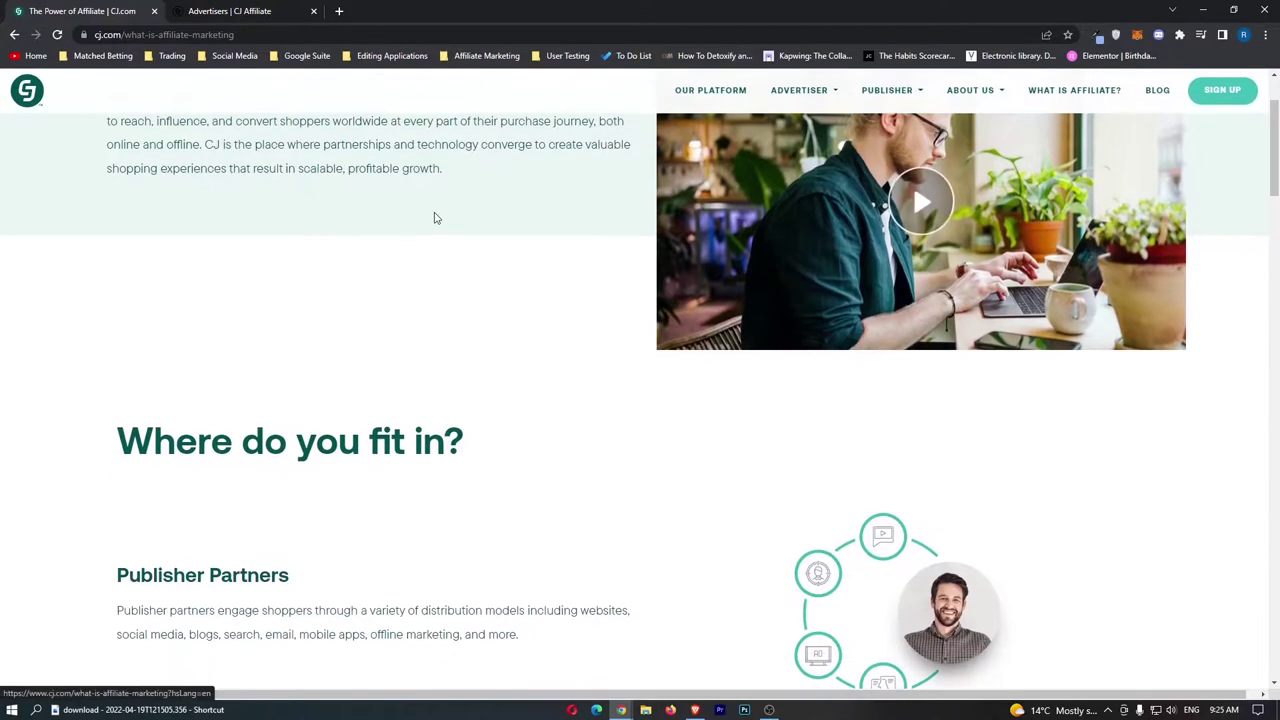
pyautogui.scroll(2, 491, 209)
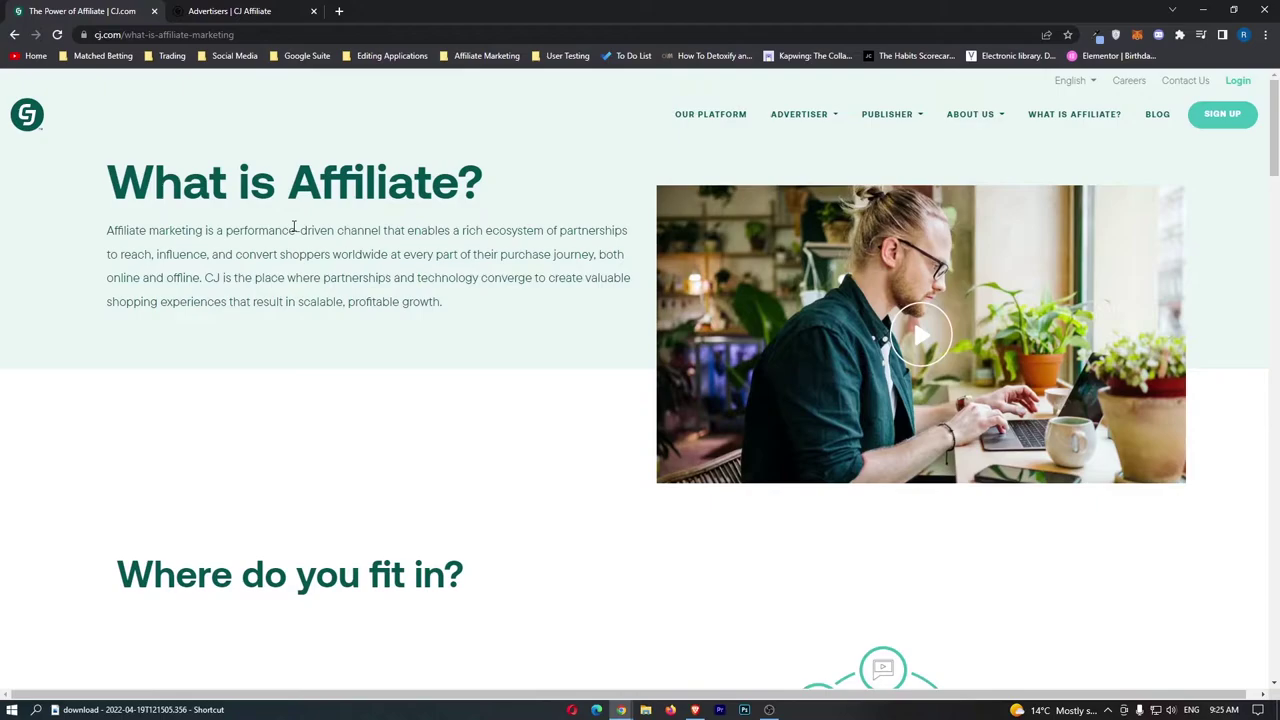
pyautogui.scroll(-4, 346, 254)
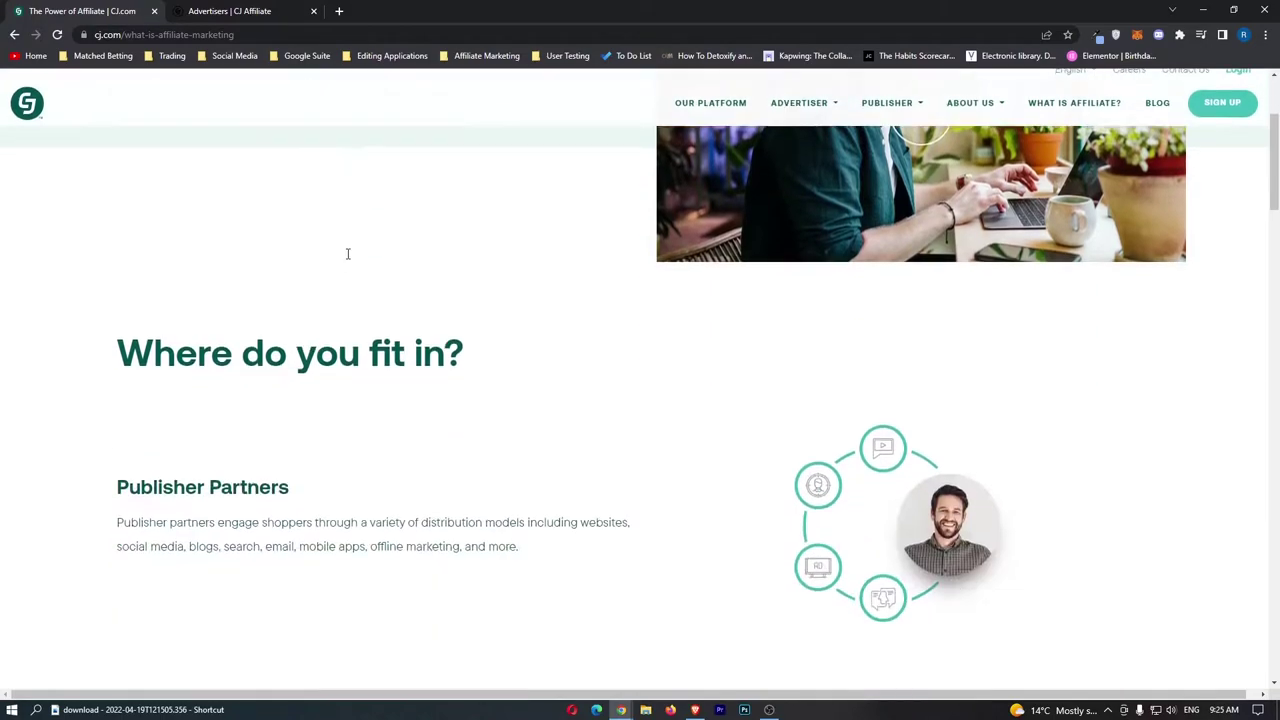
pyautogui.scroll(-3, 510, 261)
pyautogui.scroll(-5, 516, 262)
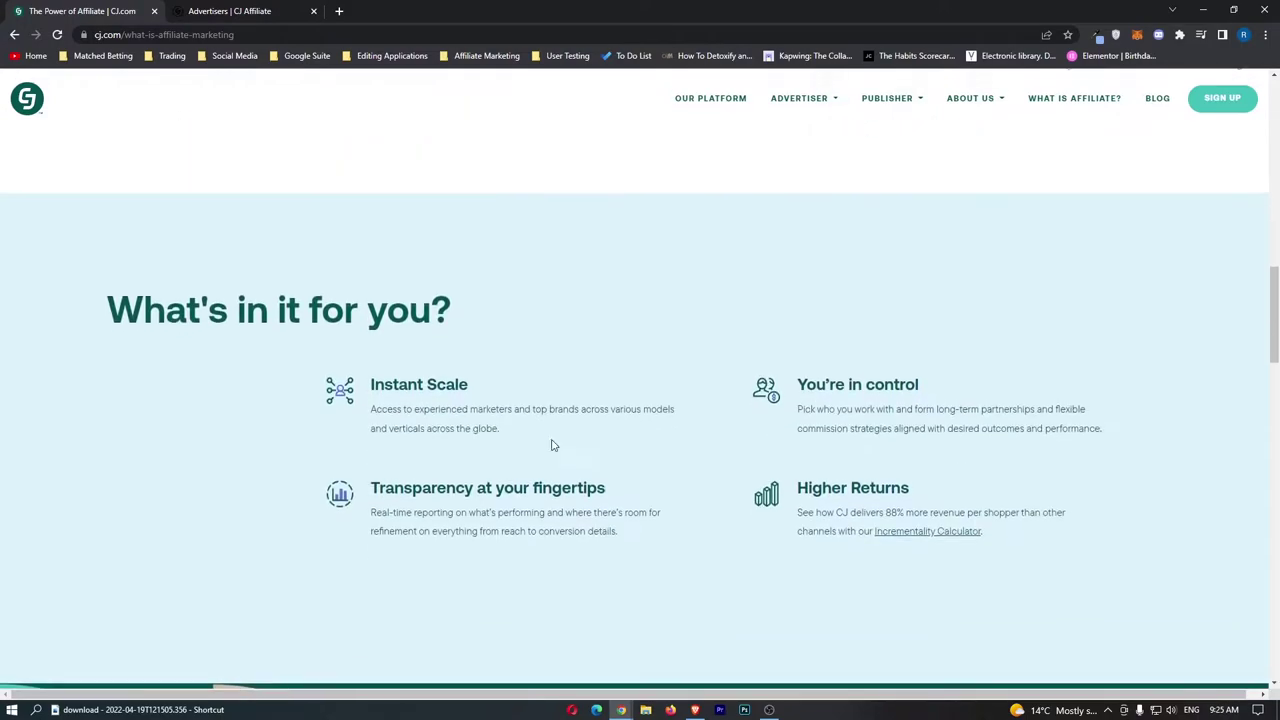
pyautogui.scroll(-1, 716, 357)
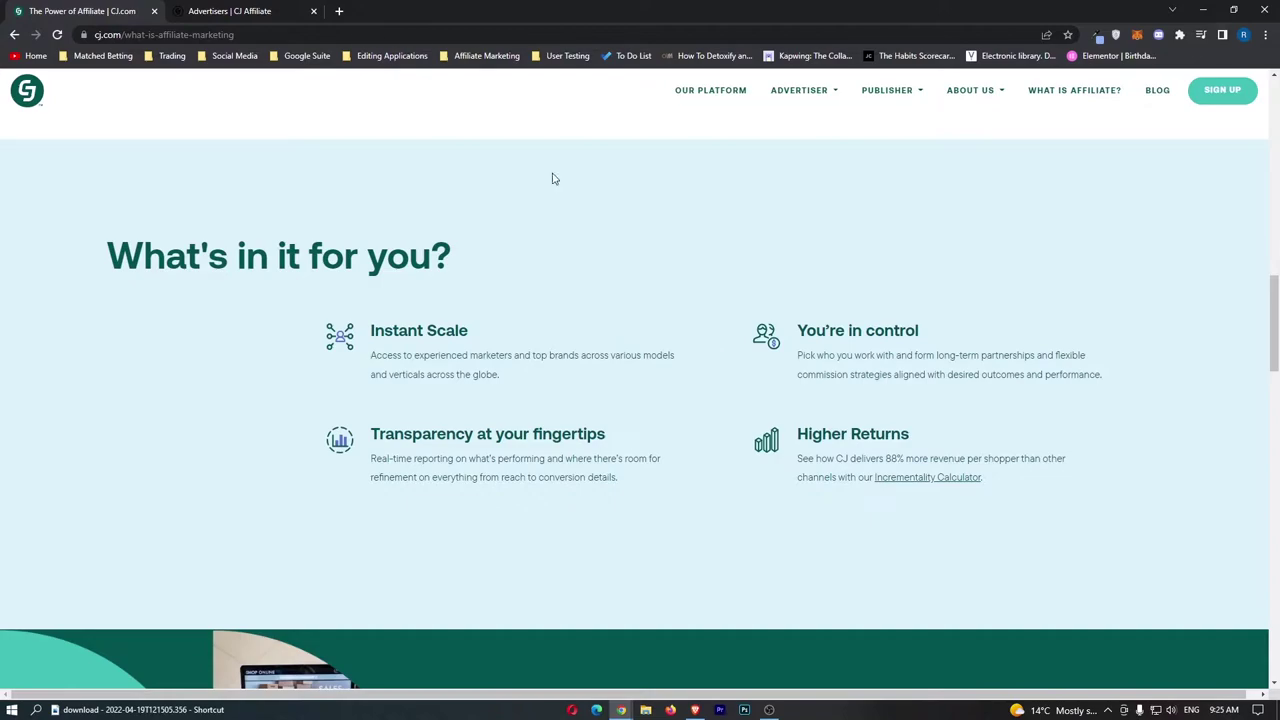
pyautogui.click(200, 10)
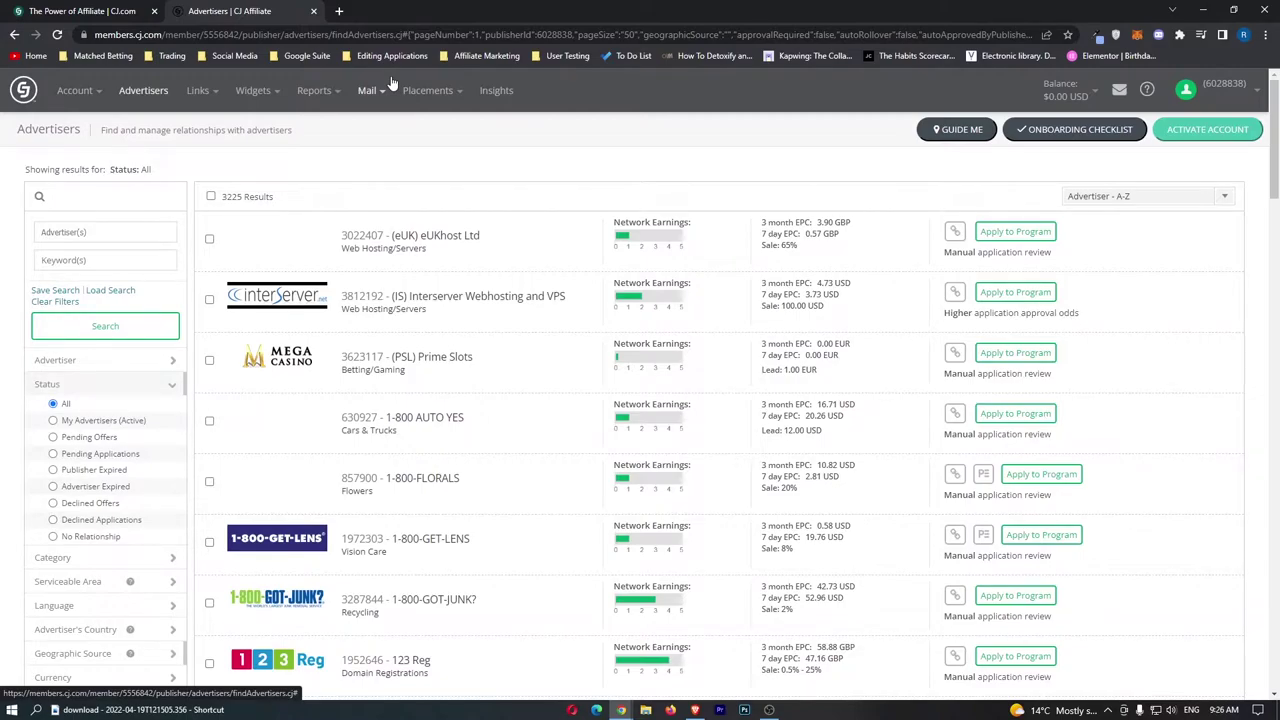
pyautogui.click(70, 11)
pyautogui.scroll(10, 450, 200)
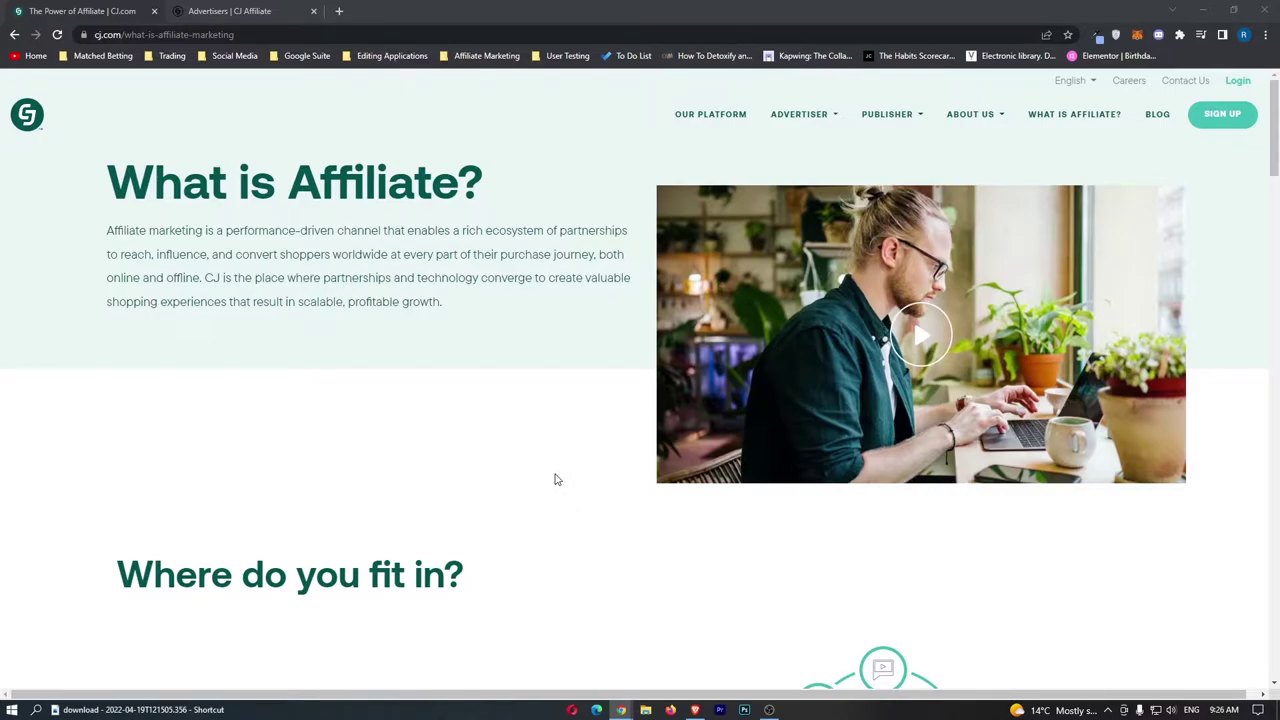
# Step: Open the CJ SIGN UP page and highlight the publishers heading and description
pyautogui.click(1222, 113)
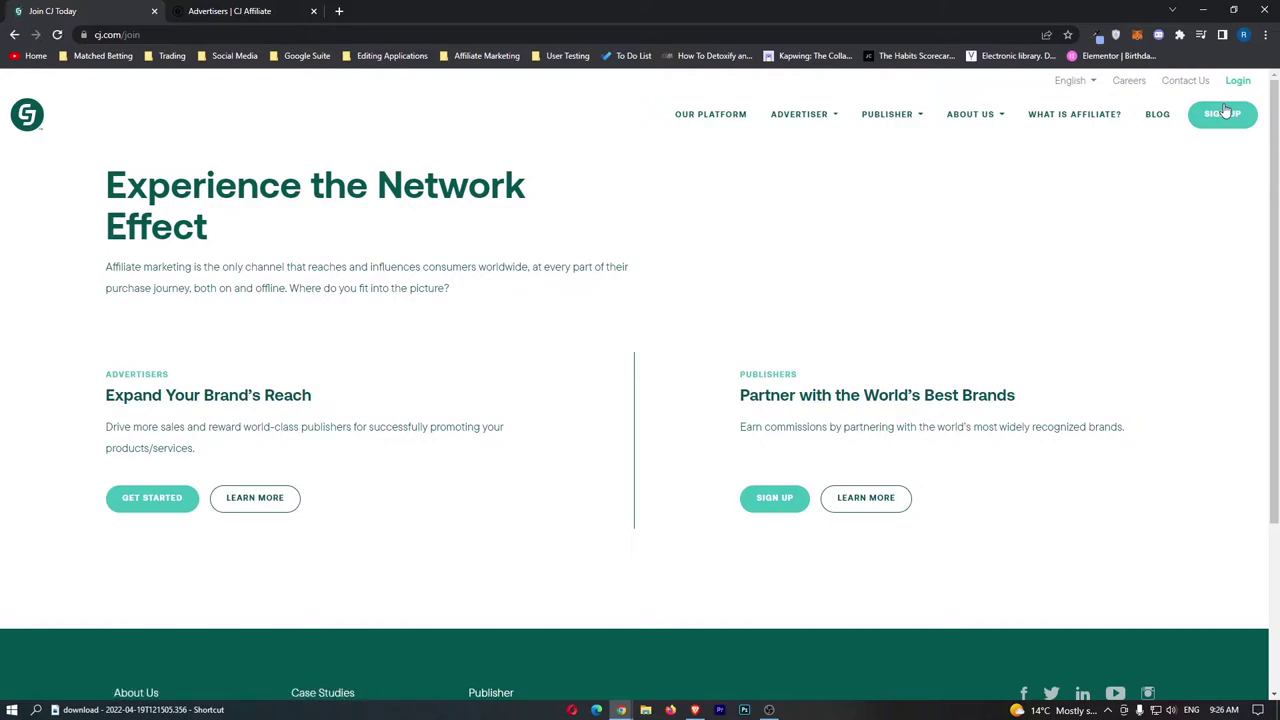
pyautogui.moveTo(731, 377); pyautogui.dragTo(960, 403)
pyautogui.click(888, 415)
pyautogui.moveTo(741, 426)
pyautogui.mouseDown()
pyautogui.moveTo(1144, 420)
pyautogui.moveTo(1165, 407)
pyautogui.mouseUp()
pyautogui.click(1165, 407)
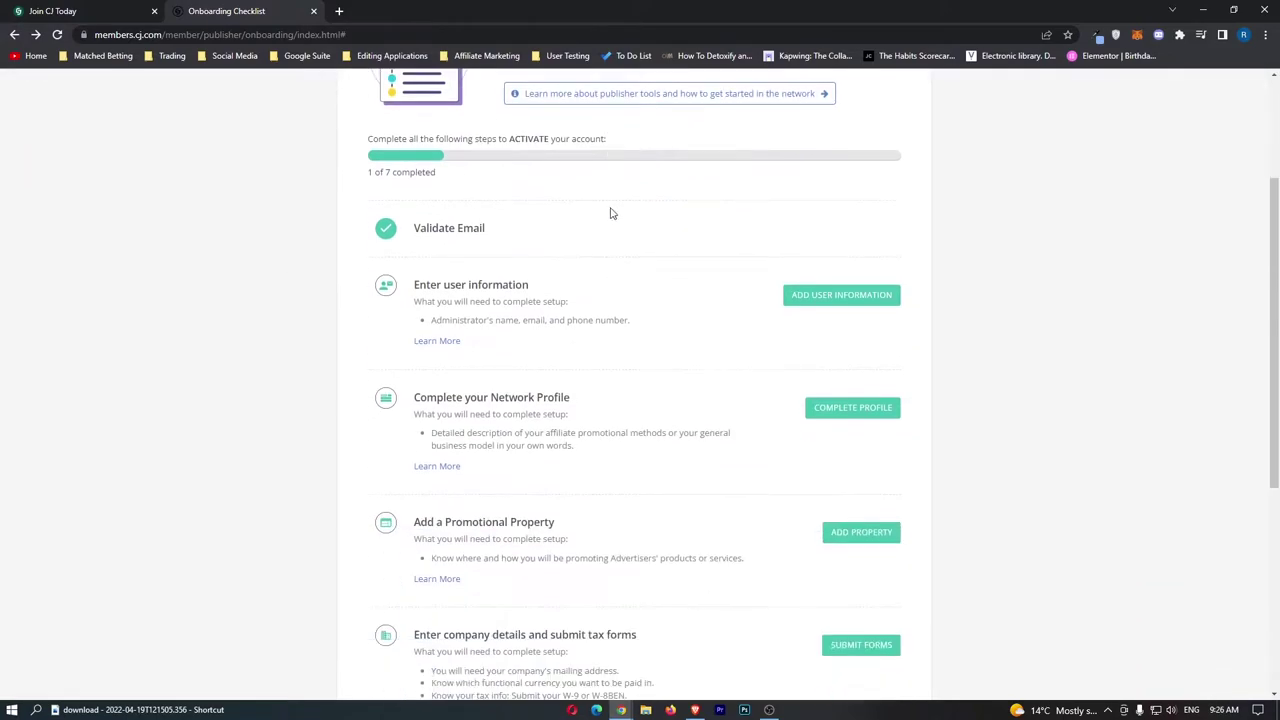
# Step: Scroll through the Onboarding Checklist, ending on the 3225-program Advertisers list
pyautogui.scroll(-3, 650, 216)
pyautogui.scroll(3, 620, 190)
pyautogui.scroll(-1, 740, 245)
pyautogui.scroll(-3, 780, 256)
pyautogui.scroll(5, 782, 252)
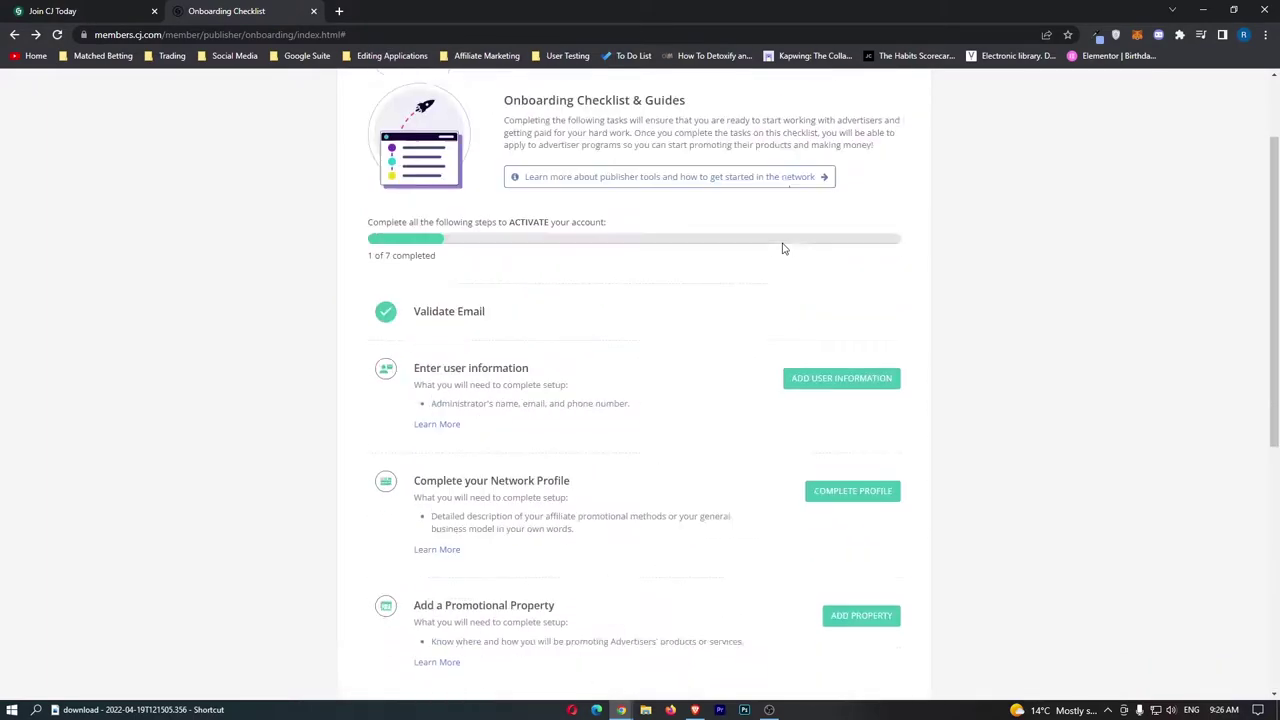
pyautogui.scroll(2, 783, 248)
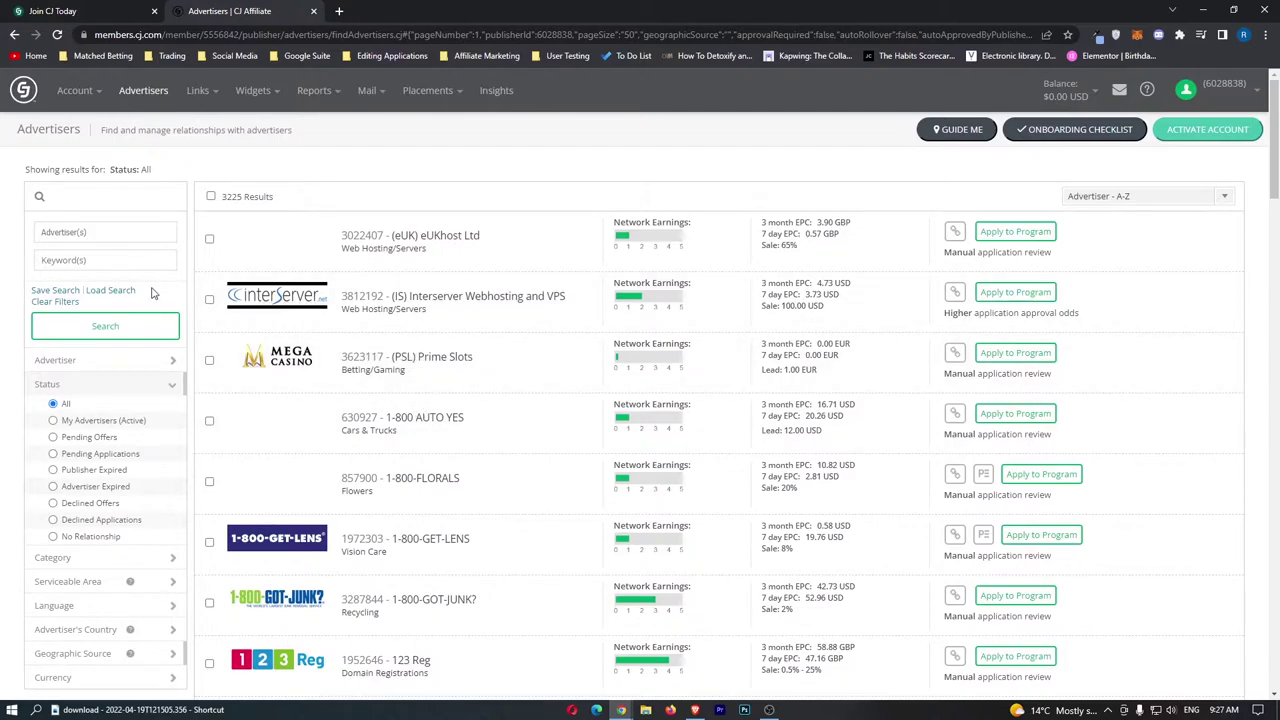
# Step: Collapse the Status filter, expand Geographic Source countries, and open PropellerAds in a new tab
pyautogui.scroll(-1, 140, 246)
pyautogui.scroll(1, 130, 250)
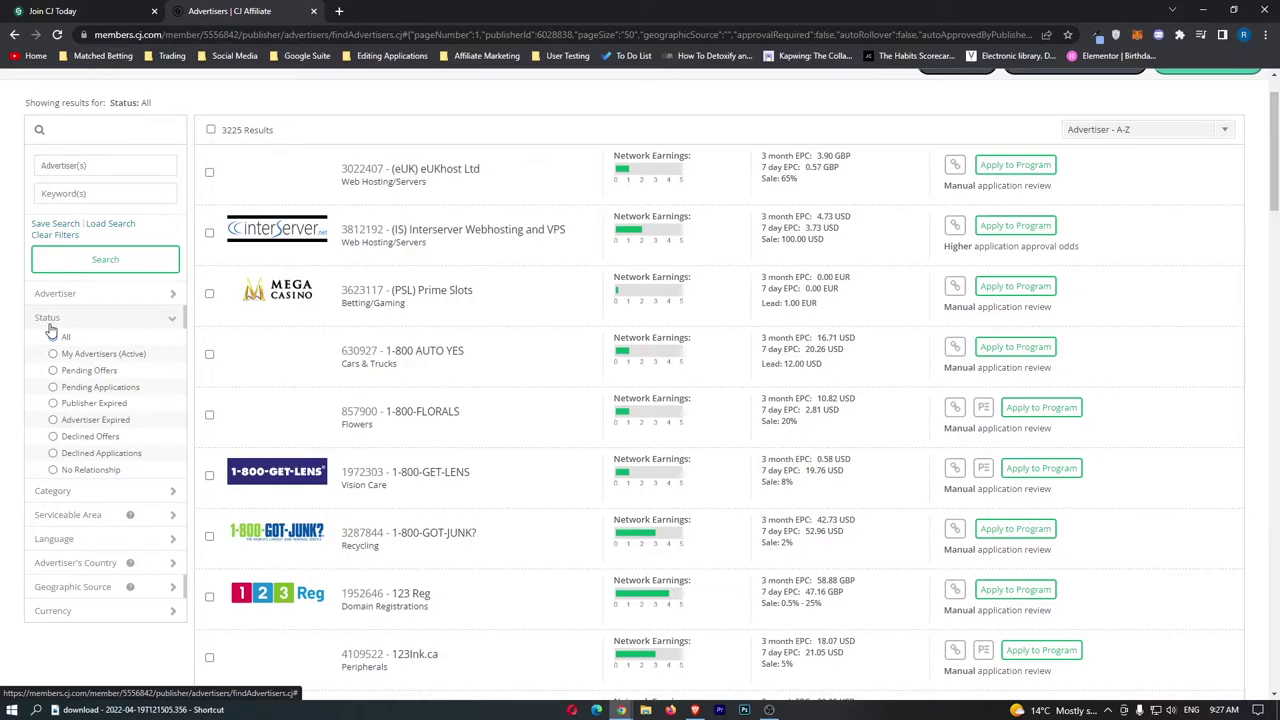
pyautogui.click(48, 320)
pyautogui.click(86, 437)
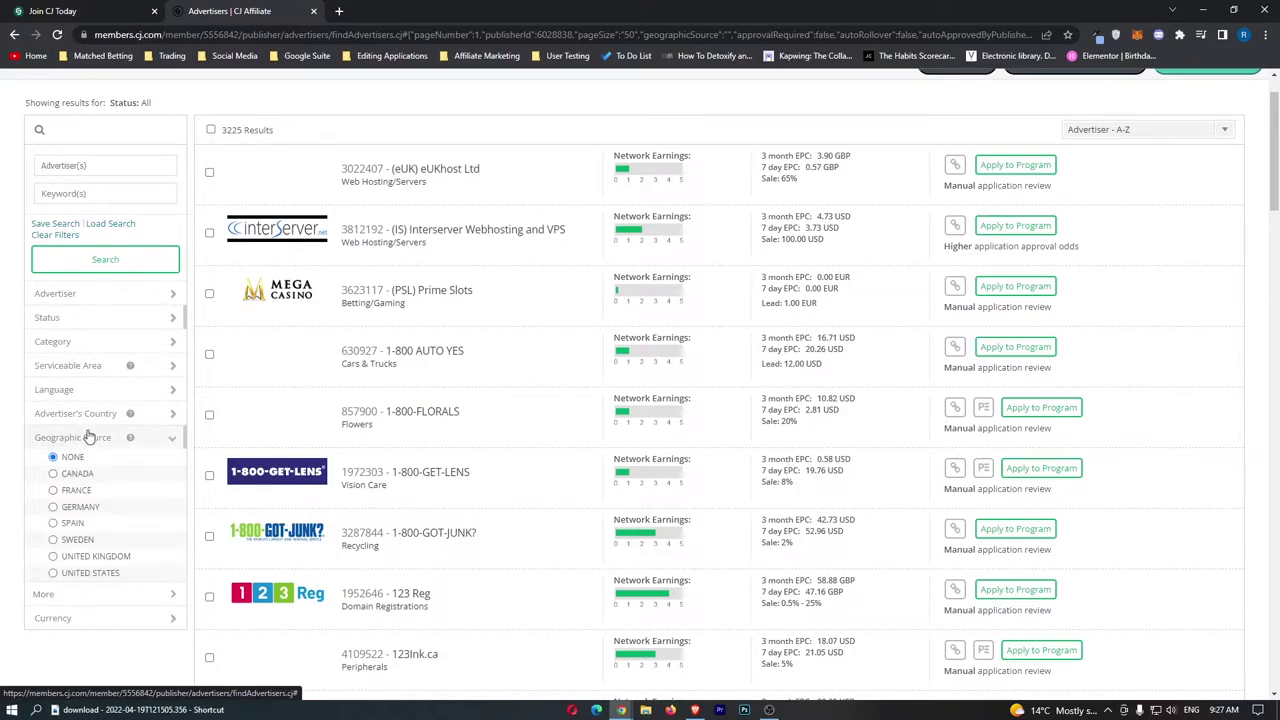
pyautogui.scroll(-2, 90, 435)
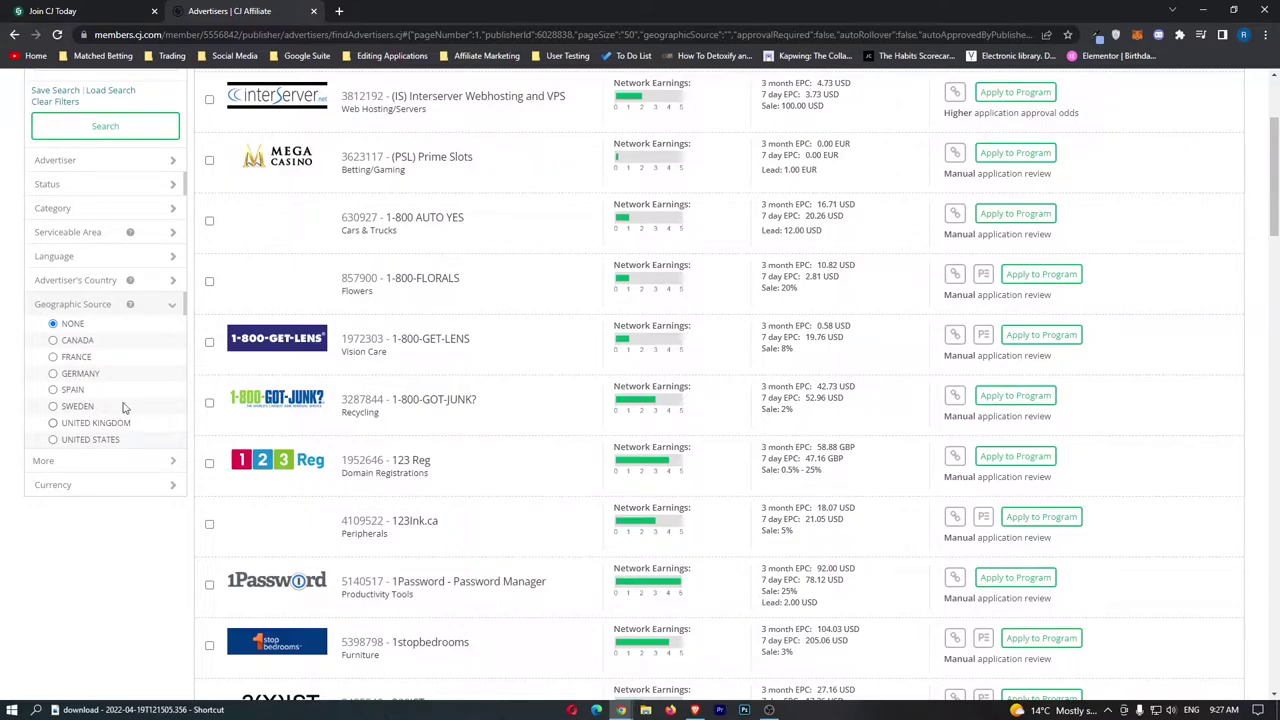
pyautogui.click(339, 11)
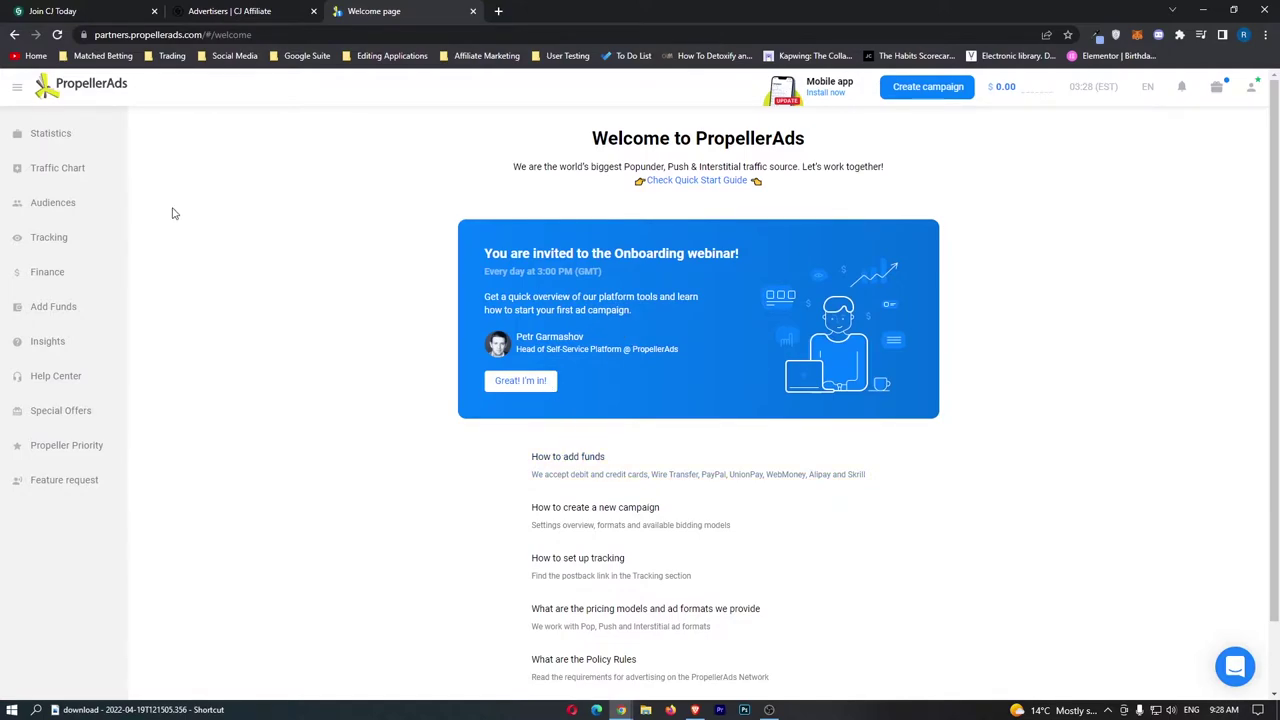
# Step: Create a new PropellerAds campaign using the Push Notifications format
pyautogui.click(928, 87)
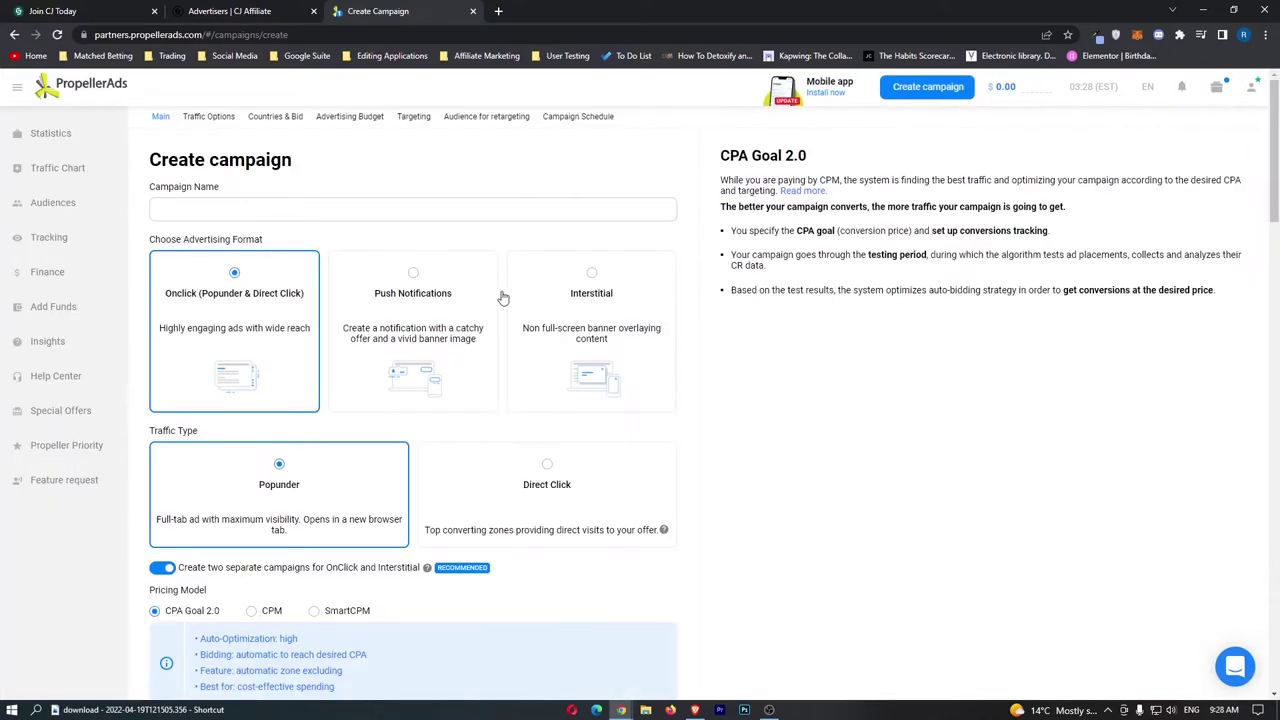
pyautogui.scroll(-2, 520, 285)
pyautogui.scroll(2, 550, 273)
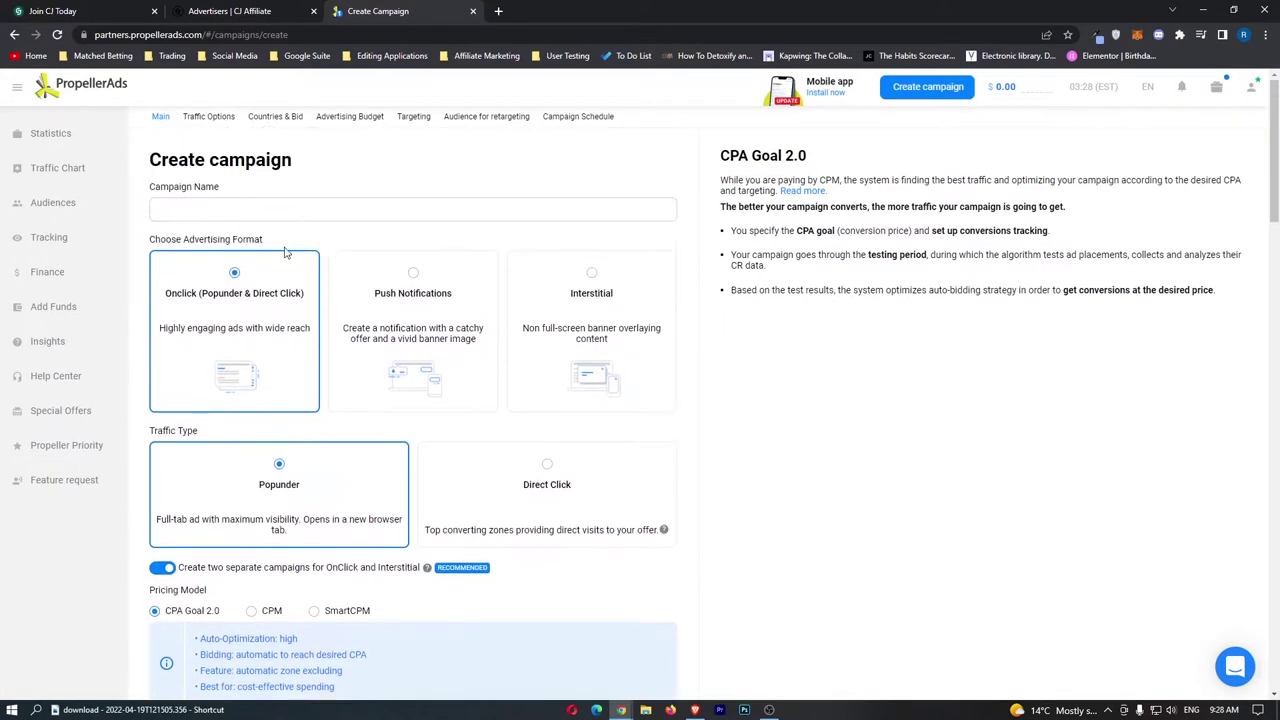
pyautogui.click(427, 308)
pyautogui.scroll(-1, 450, 310)
pyautogui.scroll(-3, 391, 314)
pyautogui.scroll(-1, 391, 314)
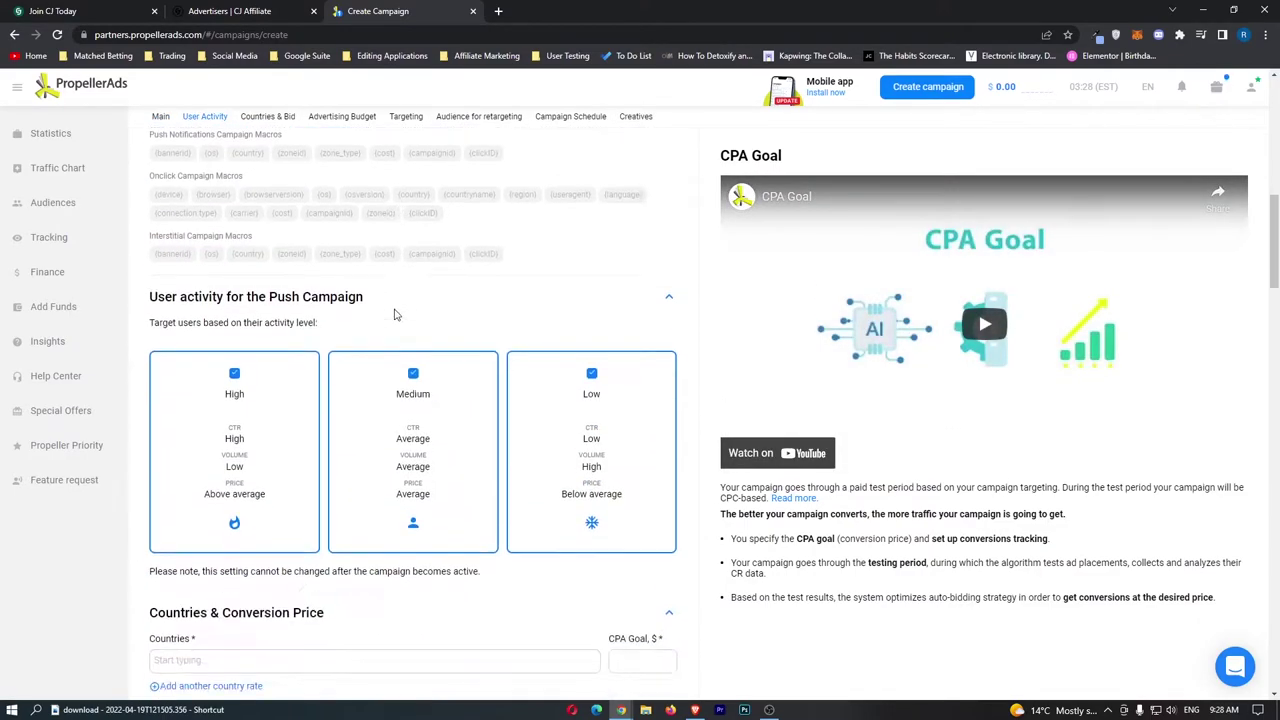
pyautogui.scroll(-3, 394, 315)
pyautogui.scroll(-1, 394, 315)
# Step: Set the campaign's target country to India instead of United States, then go back to CJ
pyautogui.click(386, 308)
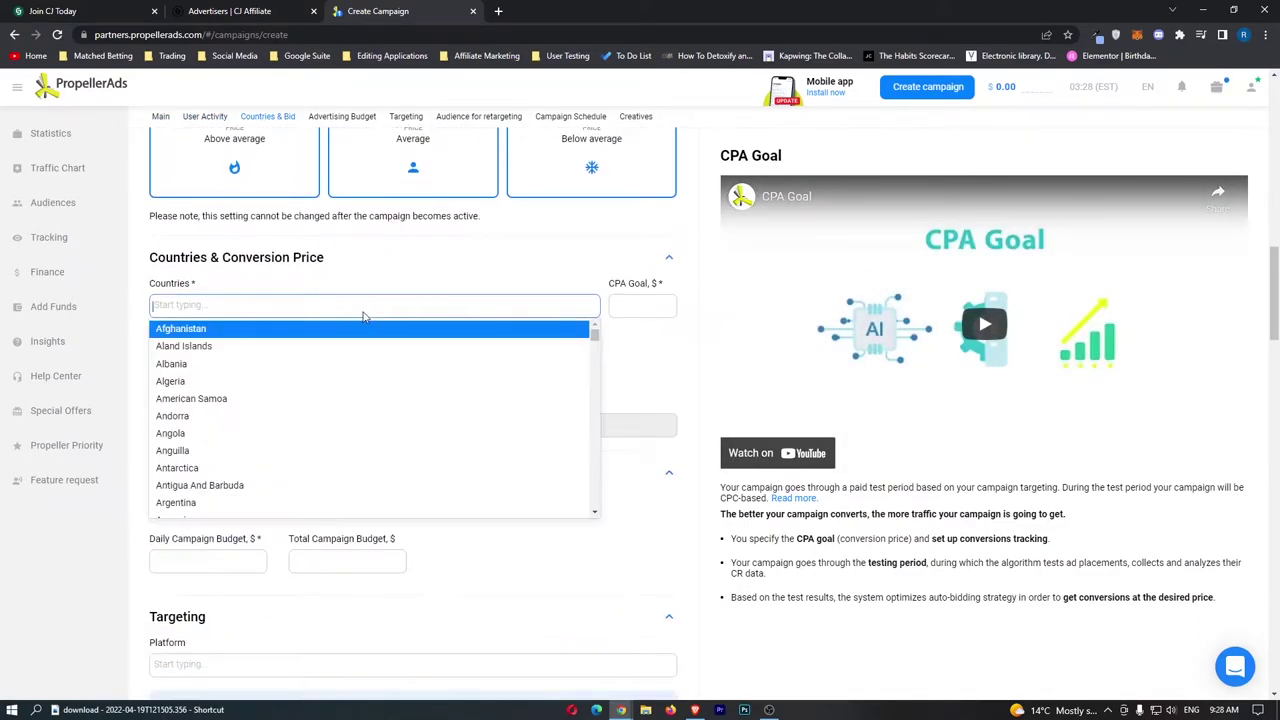
pyautogui.scroll(-3, 343, 351)
pyautogui.scroll(-10, 348, 351)
pyautogui.scroll(-15, 346, 351)
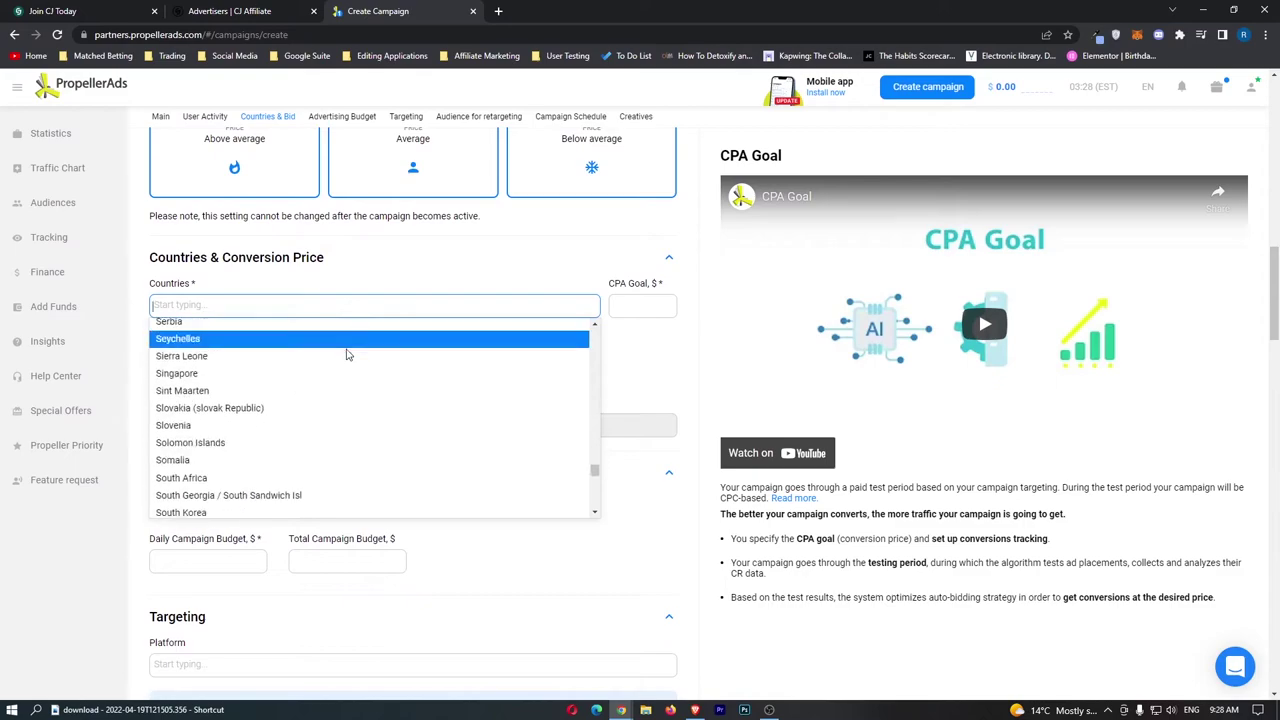
pyautogui.scroll(20, 370, 352)
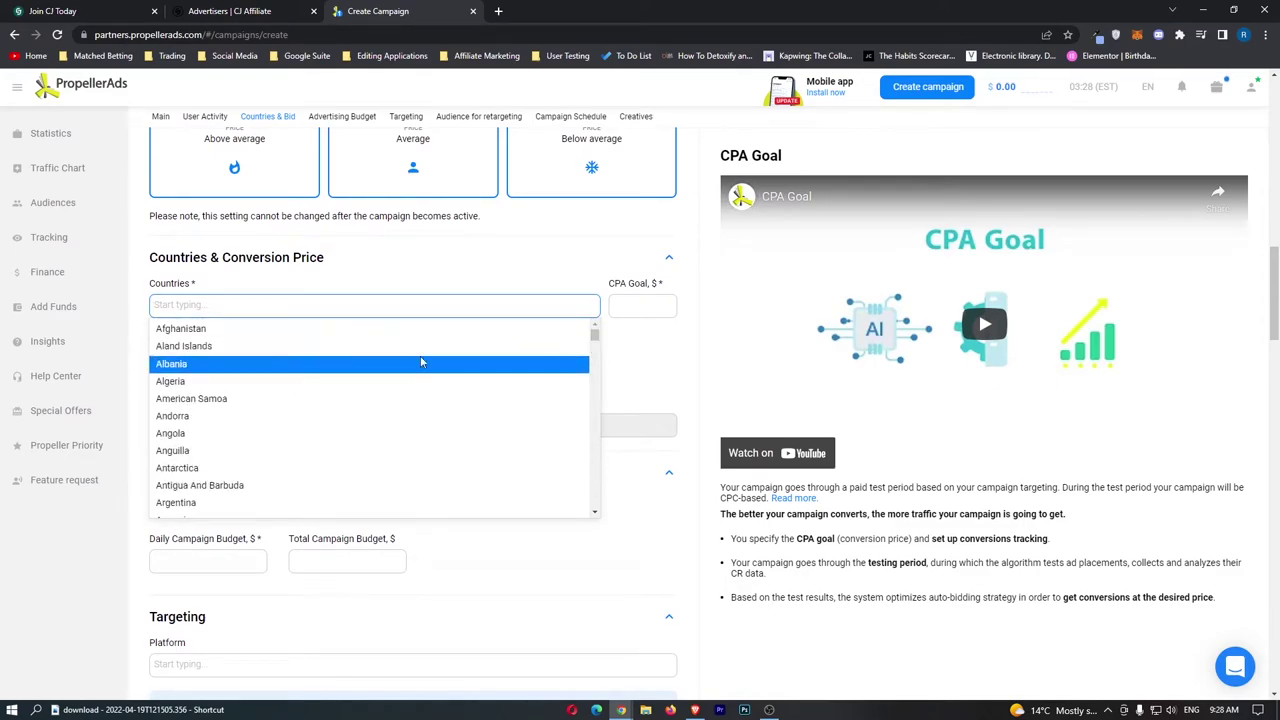
pyautogui.scroll(-12, 416, 358)
pyautogui.scroll(-3, 416, 360)
pyautogui.scroll(1, 418, 364)
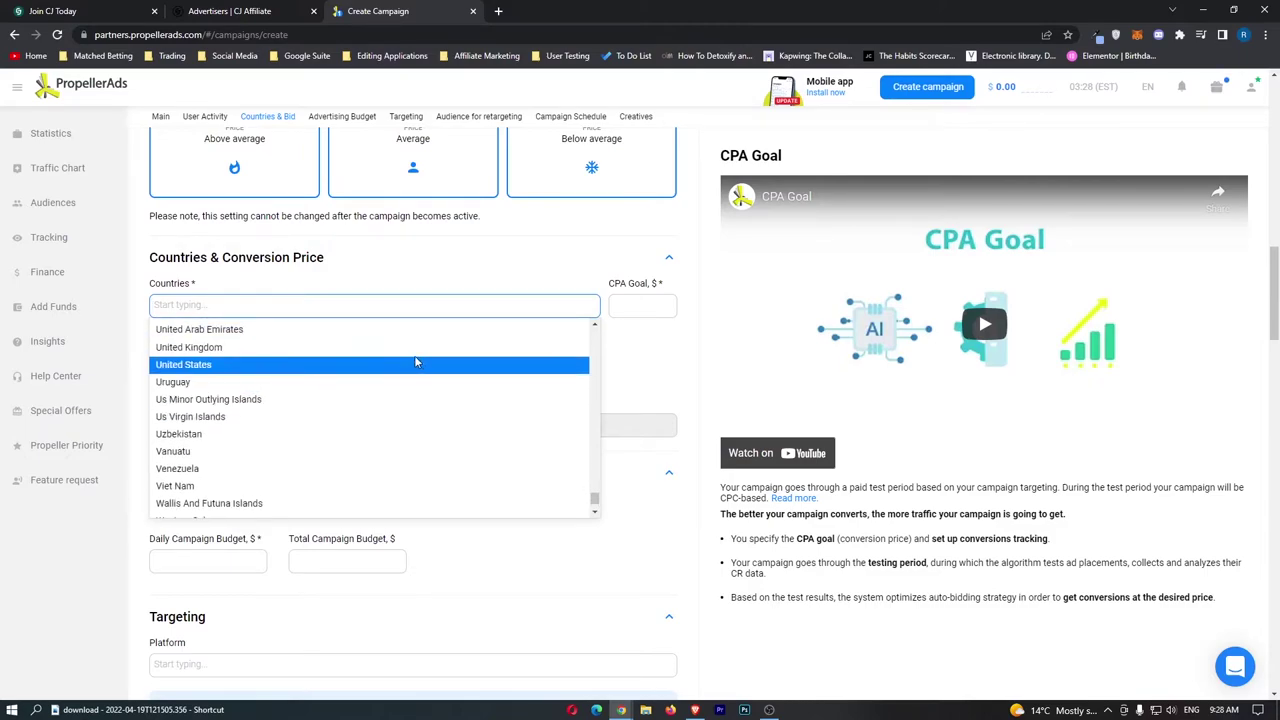
pyautogui.click(418, 364)
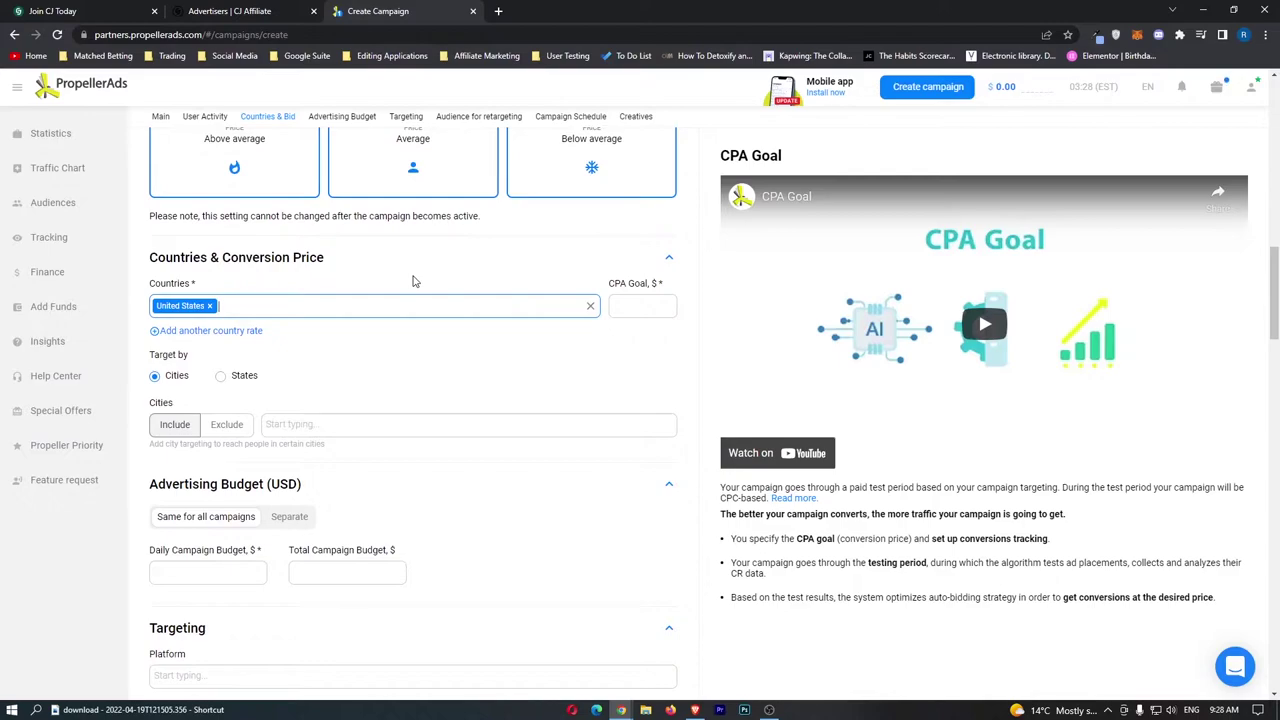
pyautogui.click(212, 306)
pyautogui.click(221, 308)
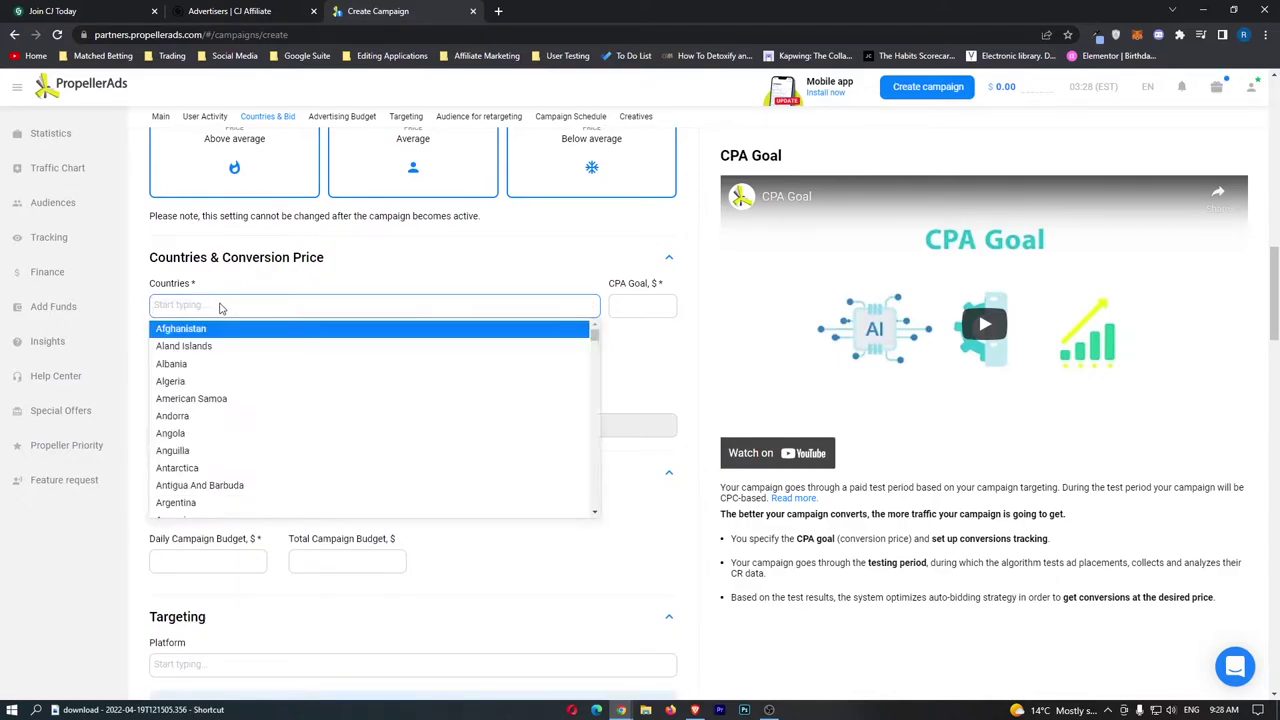
pyautogui.write('in')
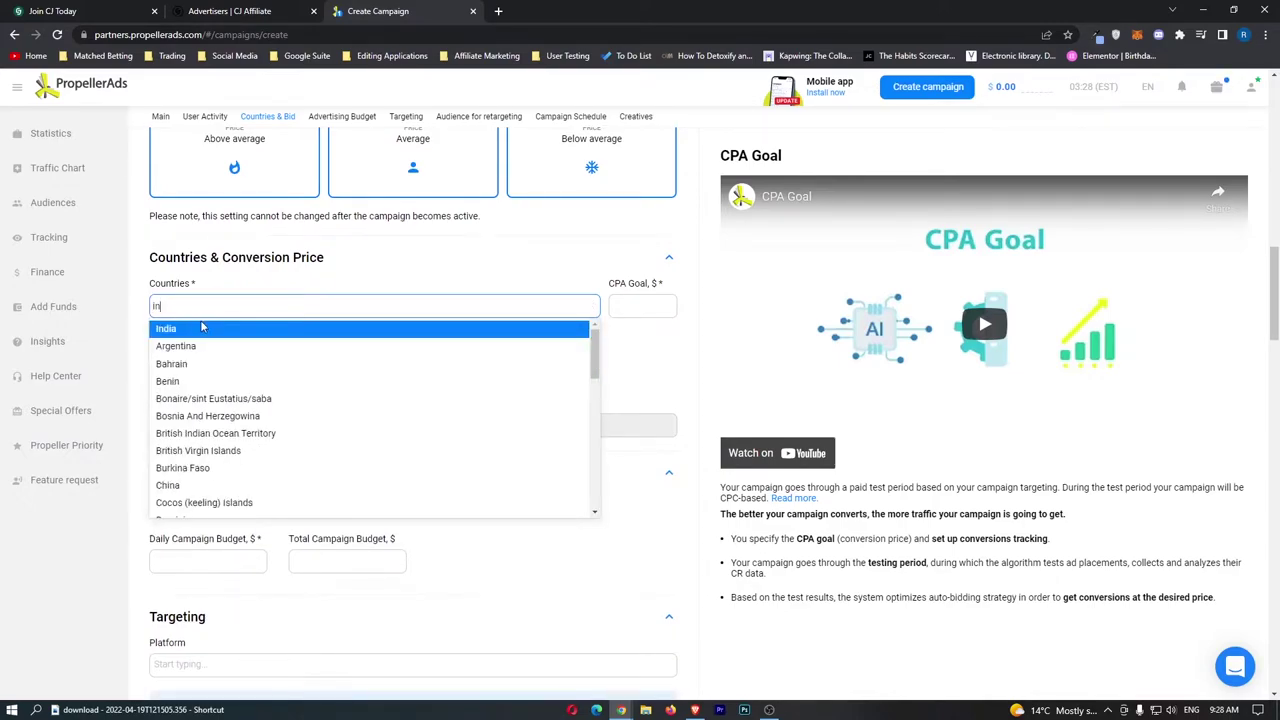
pyautogui.click(204, 328)
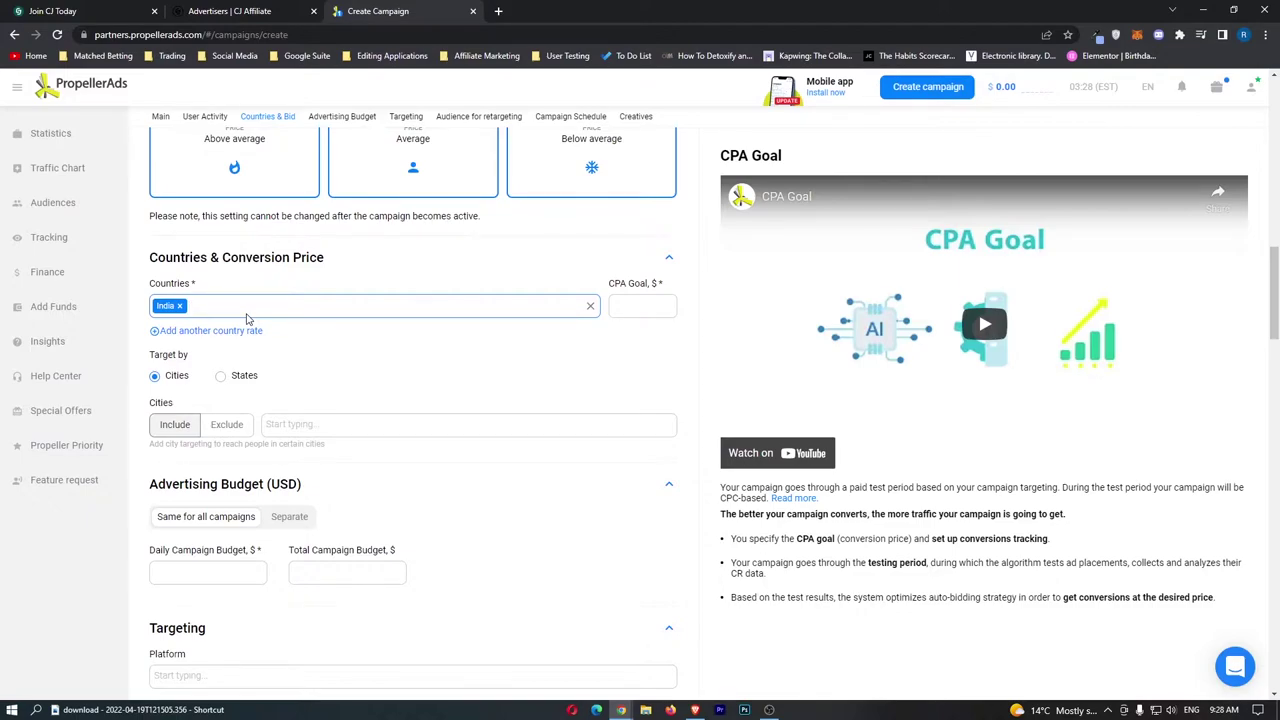
pyautogui.hotkey('ctrl', 'shift', 'Tab')
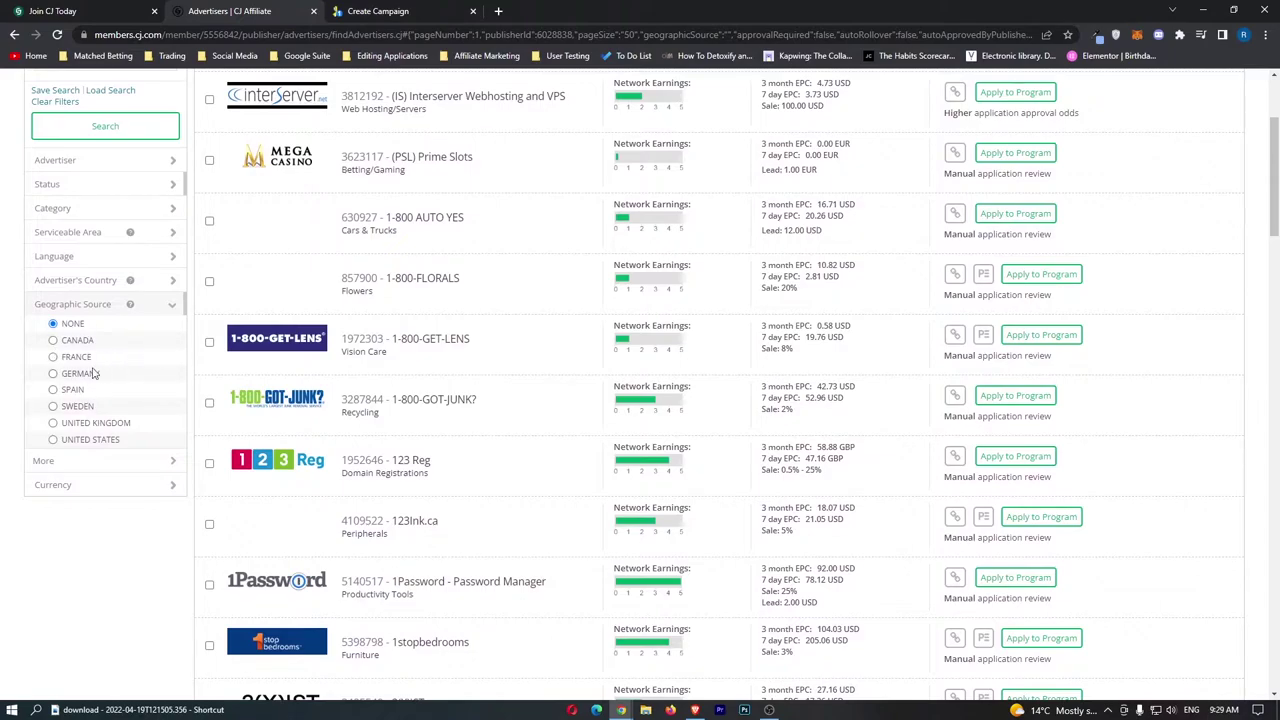
# Step: Filter to UNITED STATES geographic source, sort by Conversions high to low, and browse 2027 results
pyautogui.click(96, 437)
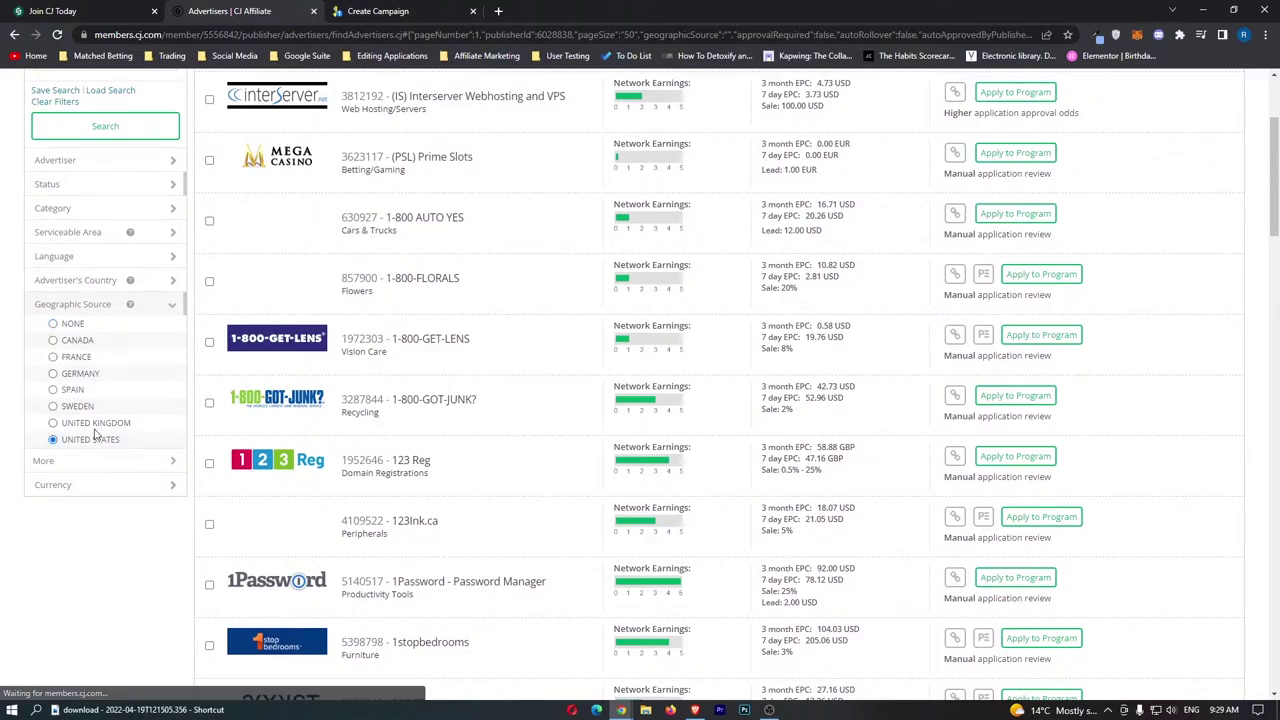
pyautogui.click(150, 310)
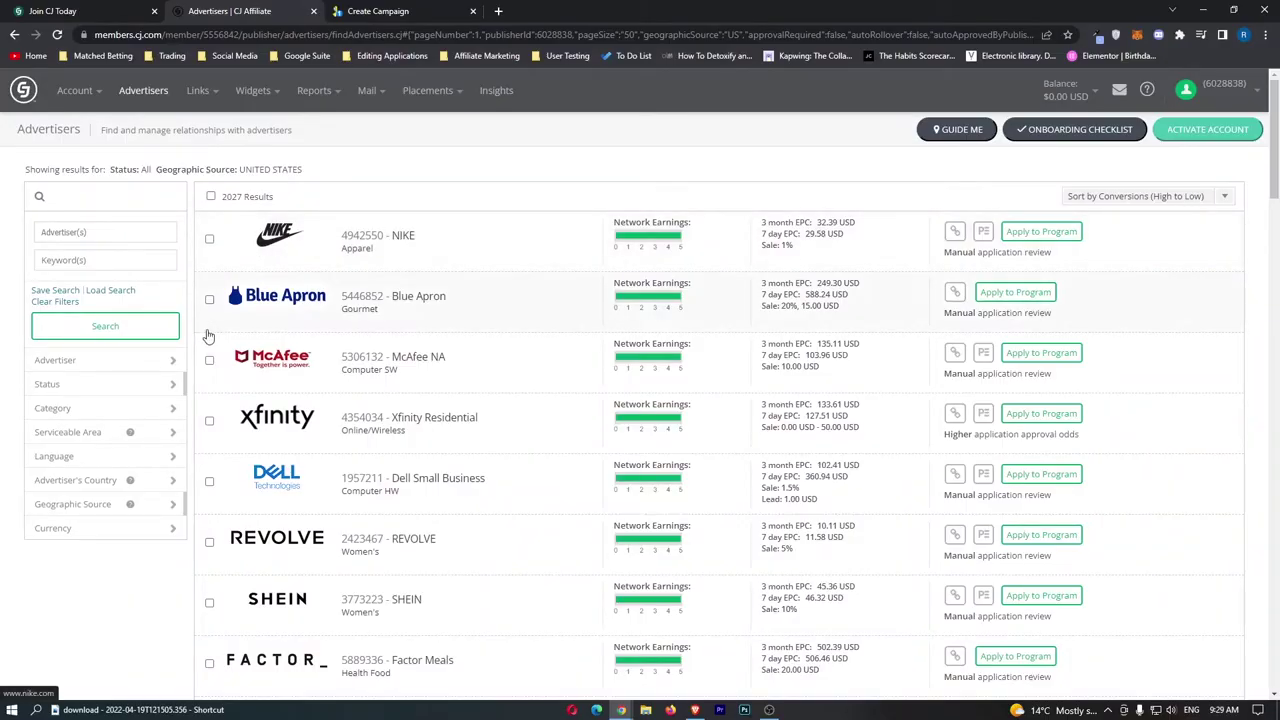
pyautogui.scroll(-1, 385, 375)
pyautogui.scroll(-3, 385, 375)
pyautogui.scroll(3, 291, 417)
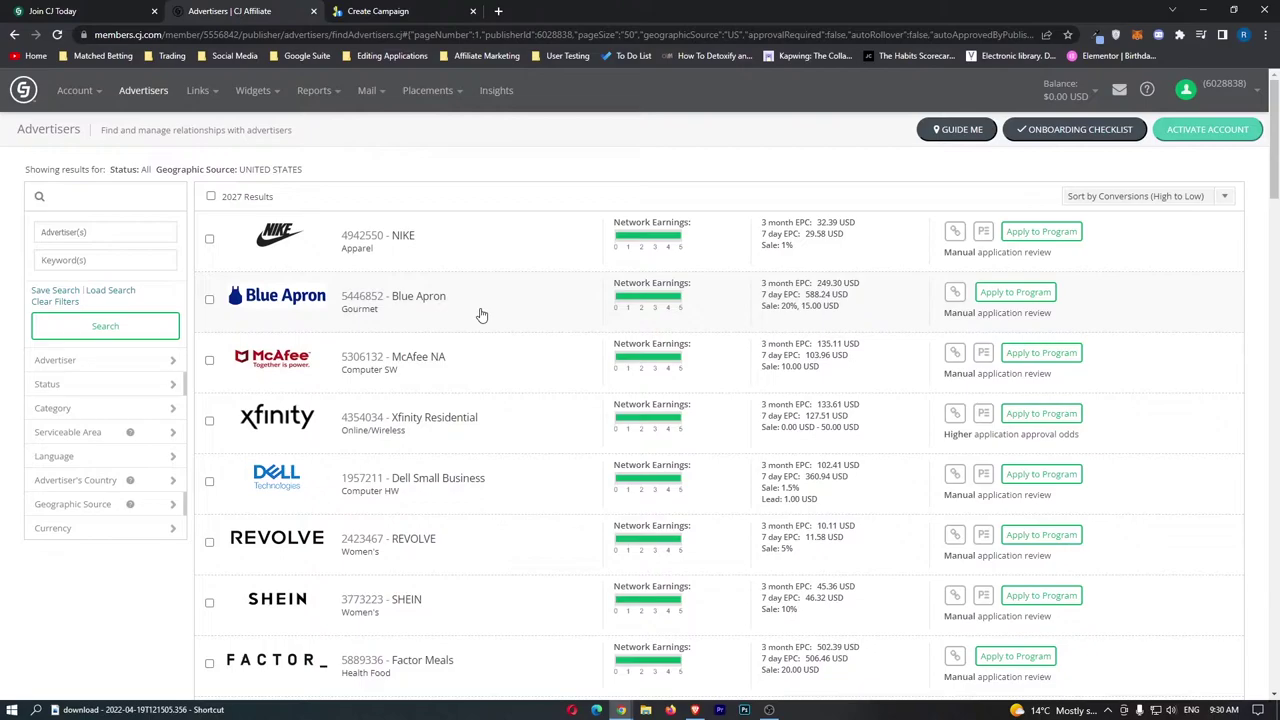
# Step: Sort advertisers by 7 Day EPC – High to Low and scroll down to STDCheck.com
pyautogui.click(1097, 195)
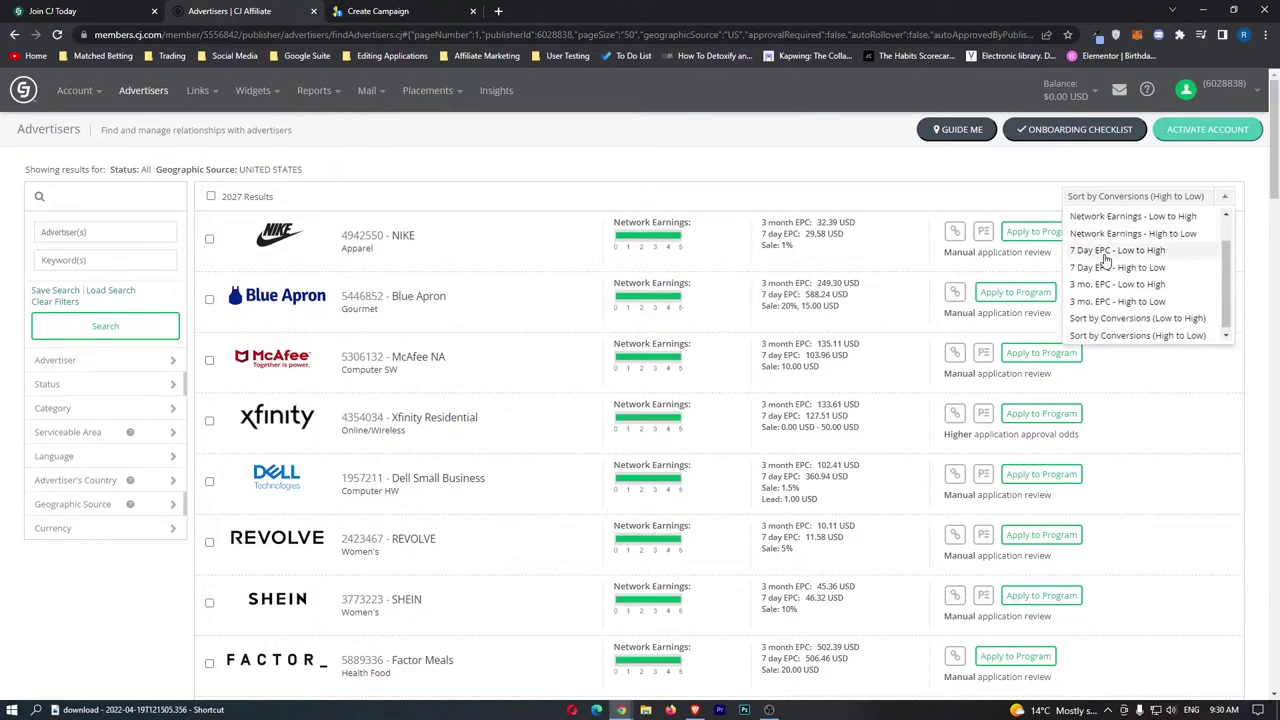
pyautogui.click(1100, 268)
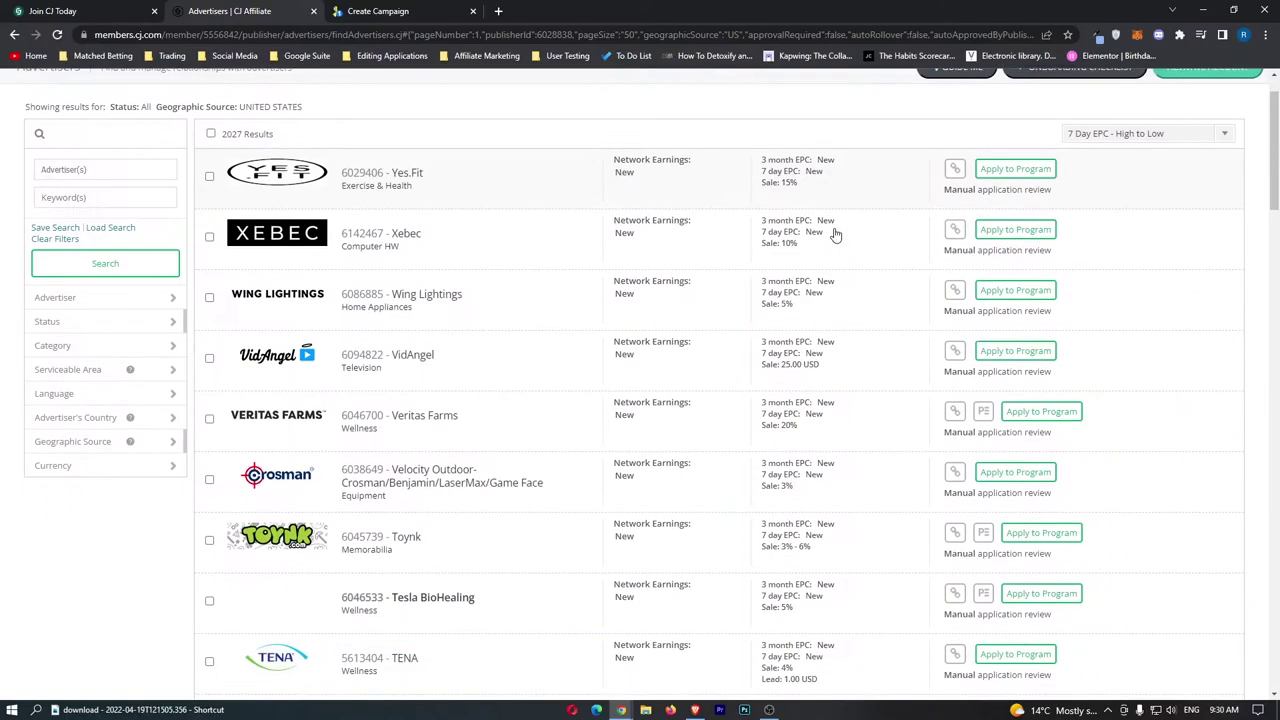
pyautogui.scroll(-5, 834, 234)
pyautogui.scroll(-5, 834, 234)
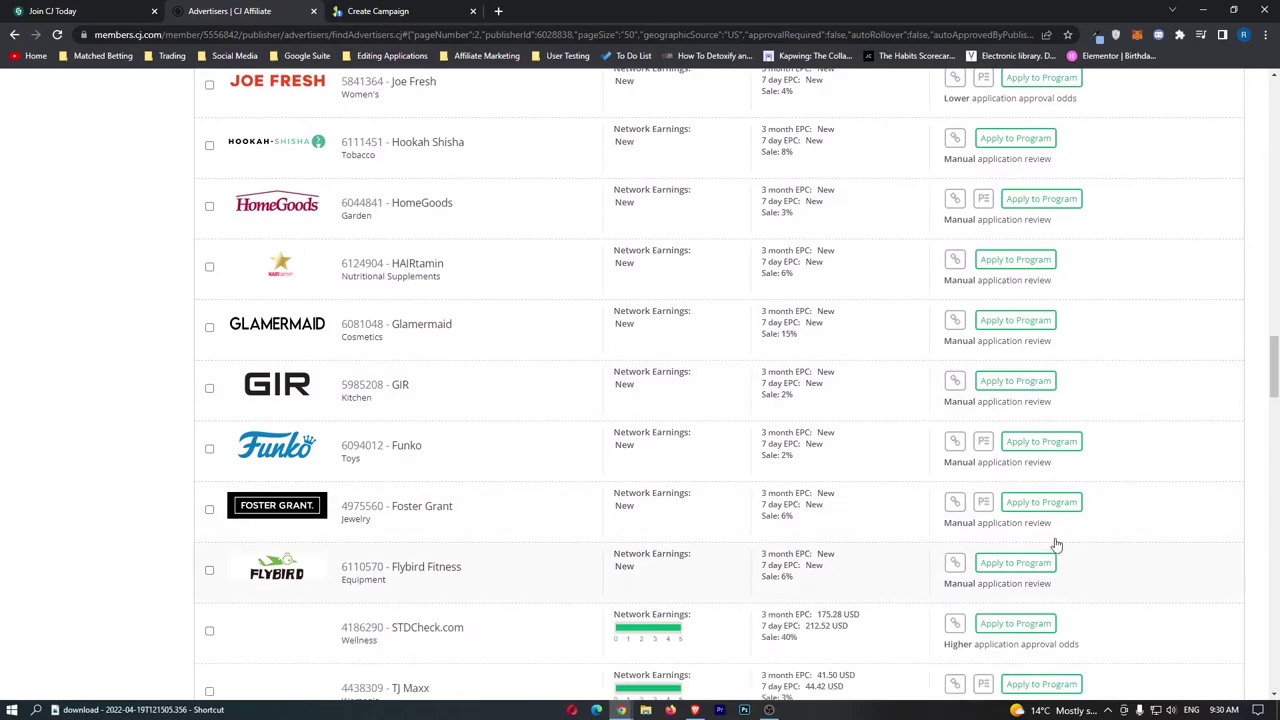
pyautogui.scroll(-10, 629, 486)
pyautogui.scroll(-5, 715, 478)
pyautogui.scroll(10, 715, 478)
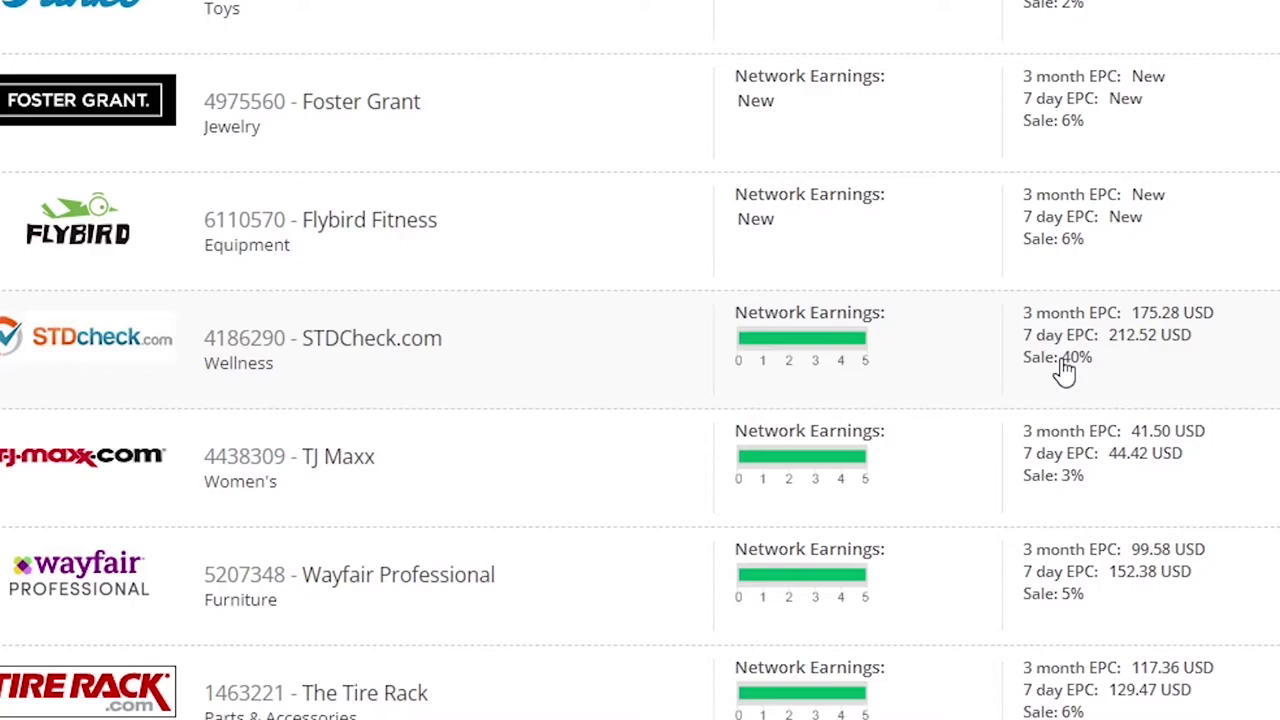
# Step: Expand STDCheck.com's advertiser details row
pyautogui.click(1064, 364)
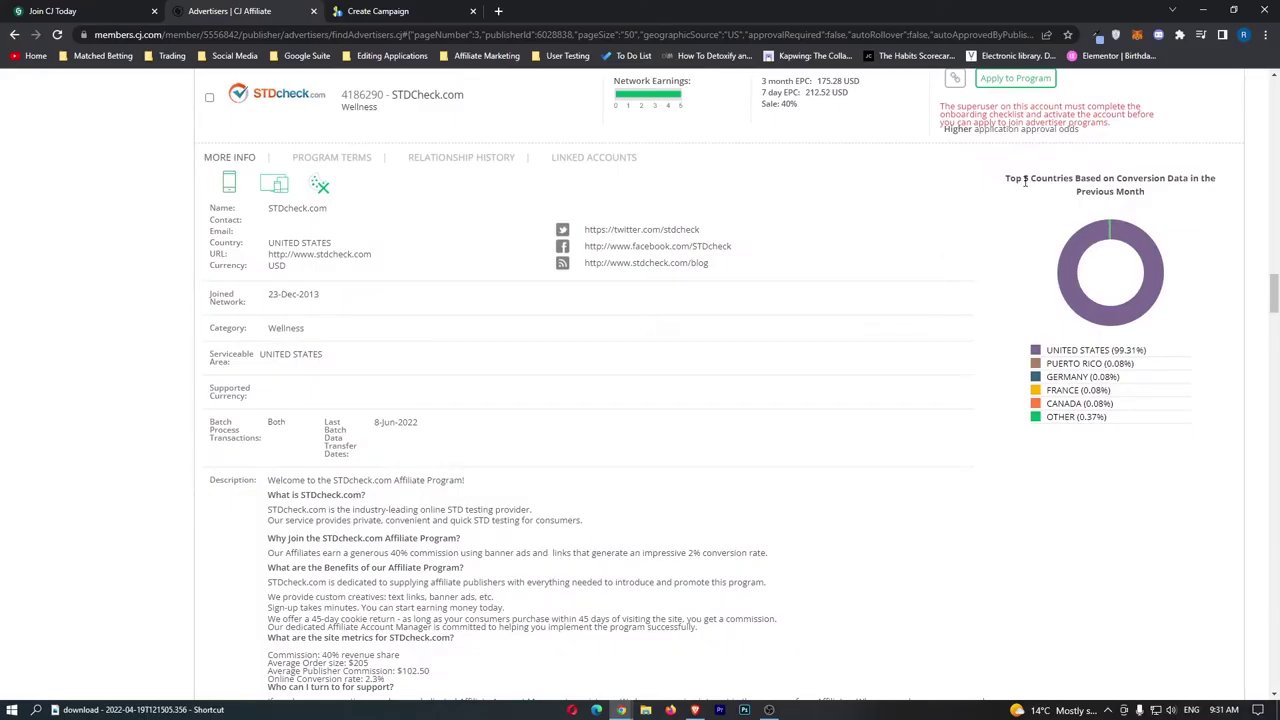
pyautogui.moveTo(1025, 181); pyautogui.dragTo(1212, 182)
pyautogui.click(1199, 197)
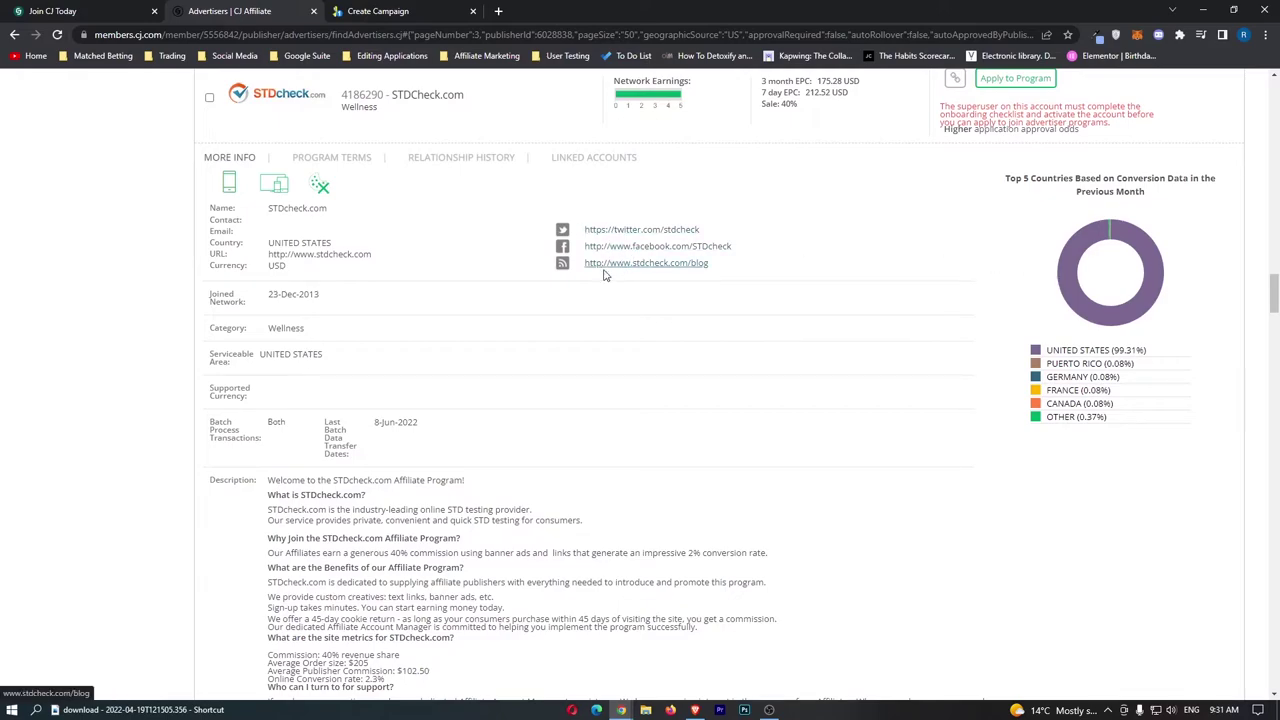
# Step: Read STDCheck.com's program terms: 40% commission with a 45-day referral period
pyautogui.click(345, 160)
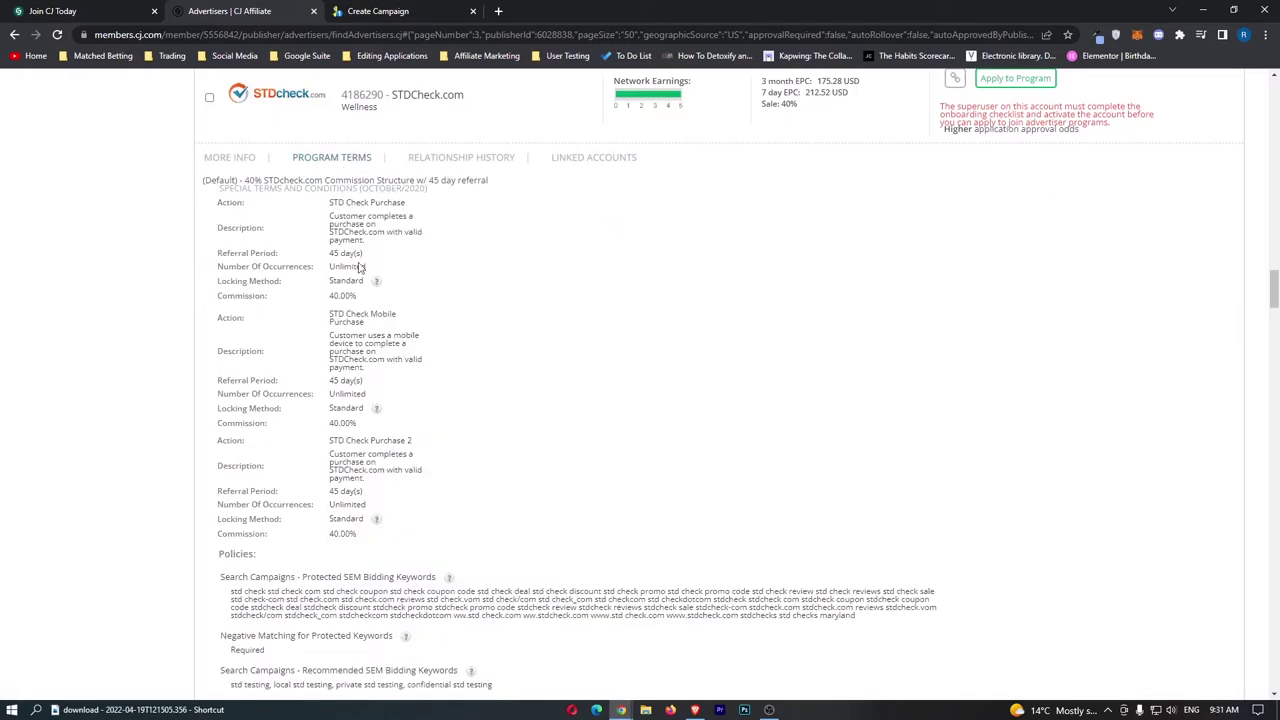
pyautogui.scroll(-1, 465, 400)
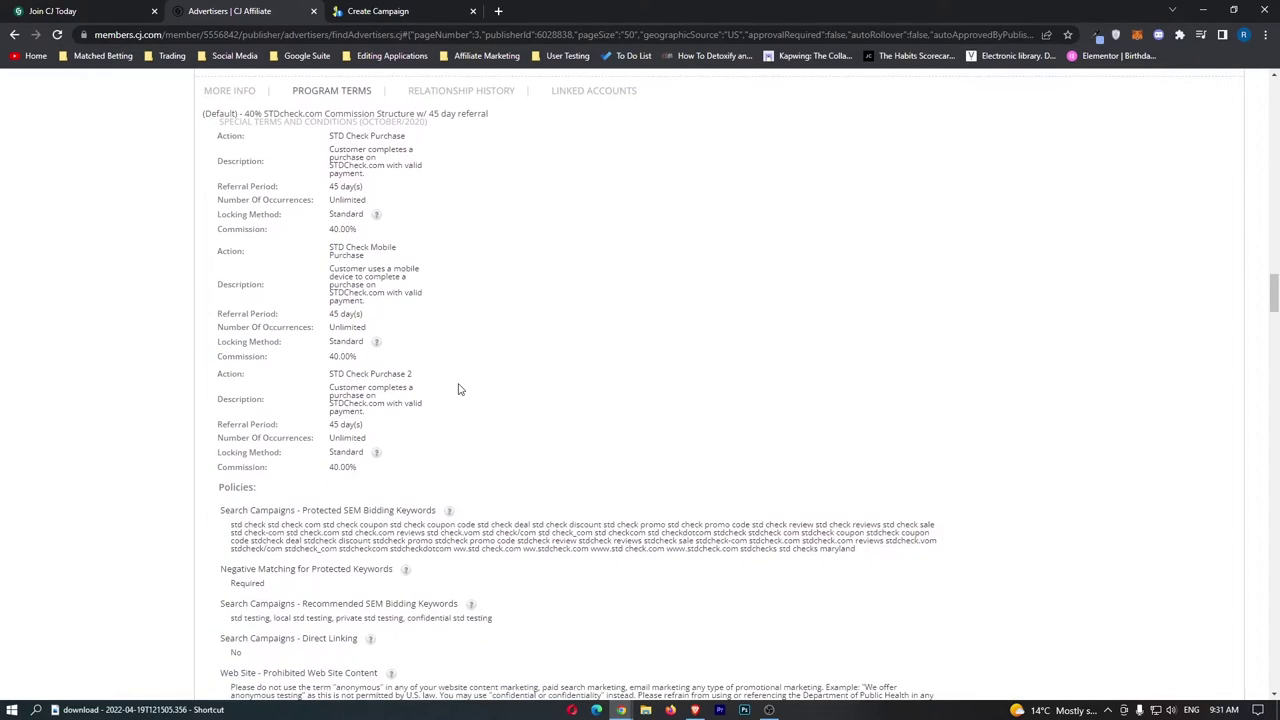
pyautogui.scroll(-2, 437, 486)
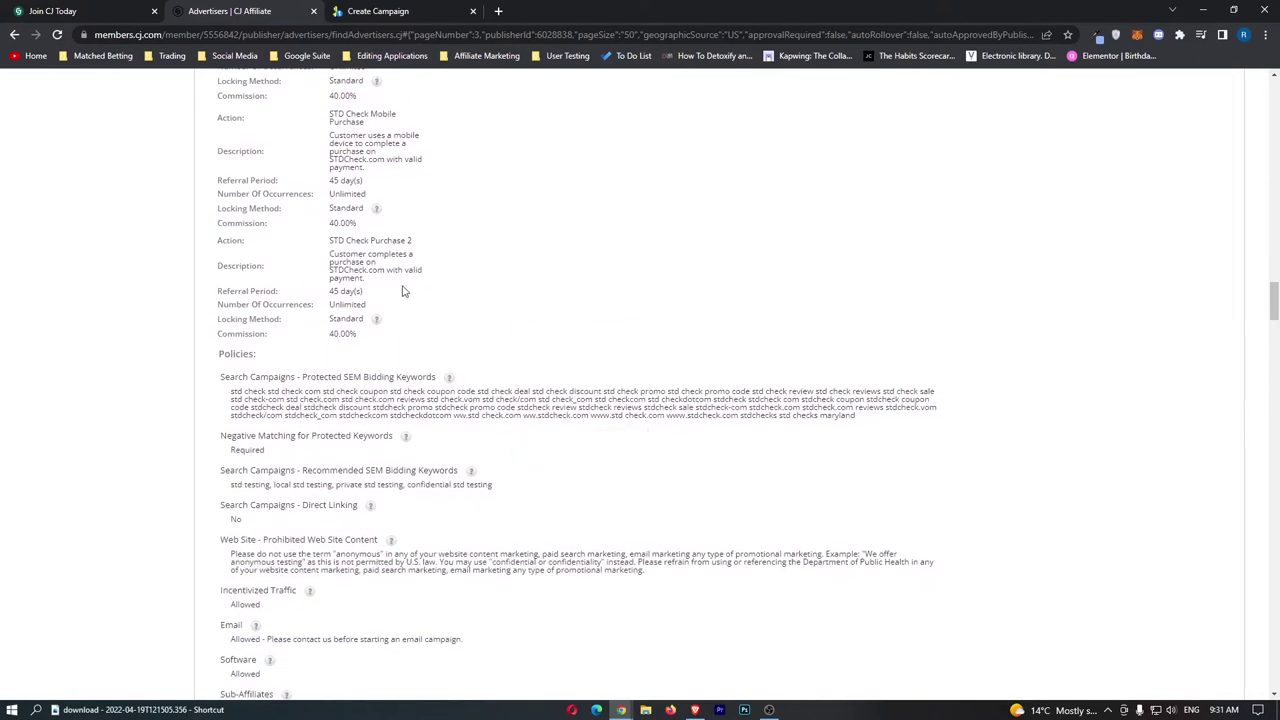
pyautogui.click(375, 11)
pyautogui.scroll(2, 575, 365)
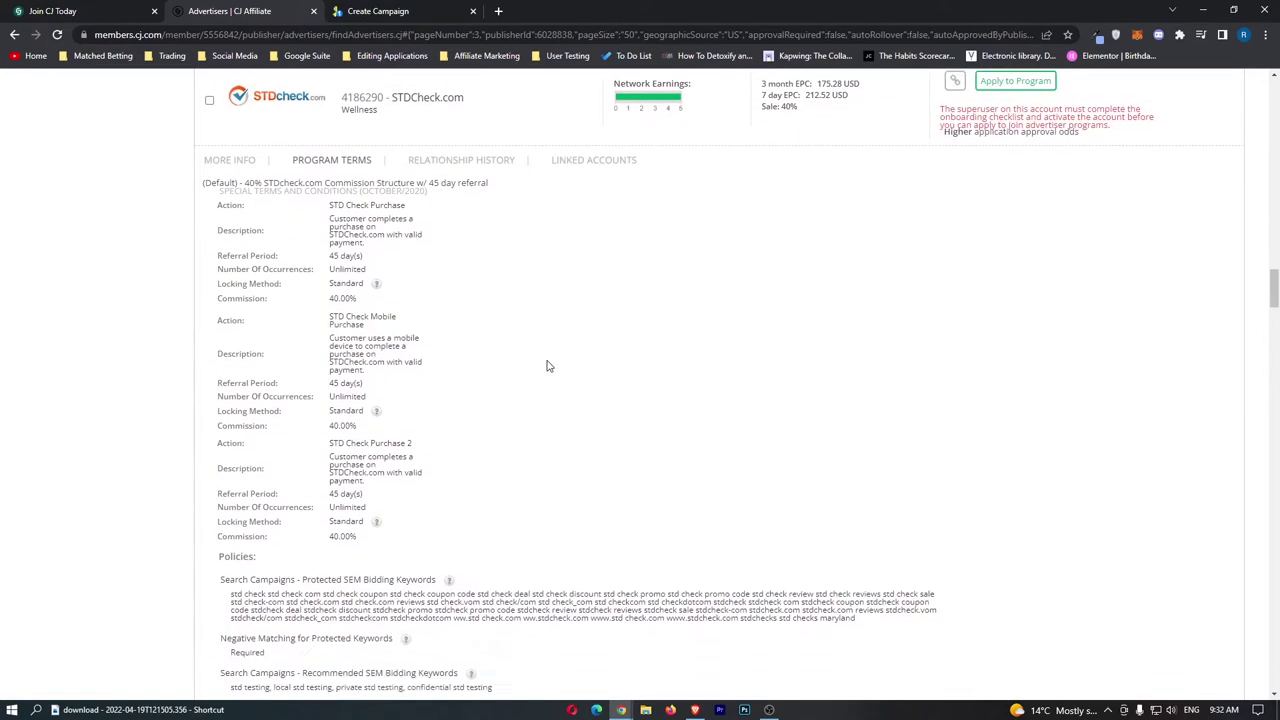
pyautogui.scroll(-1, 547, 366)
pyautogui.scroll(-3, 477, 340)
pyautogui.scroll(-2, 489, 363)
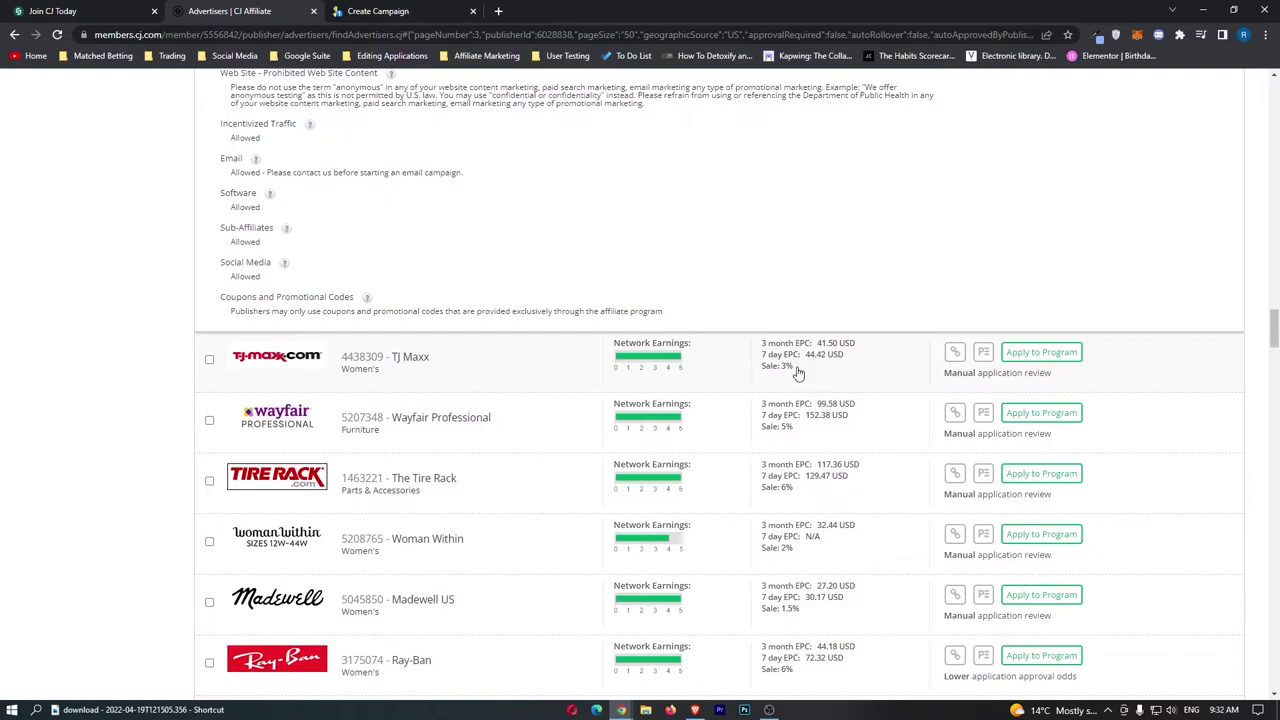
# Step: Scroll down to LegalZoom and expand its advertiser details
pyautogui.scroll(-1, 795, 370)
pyautogui.scroll(-1, 800, 420)
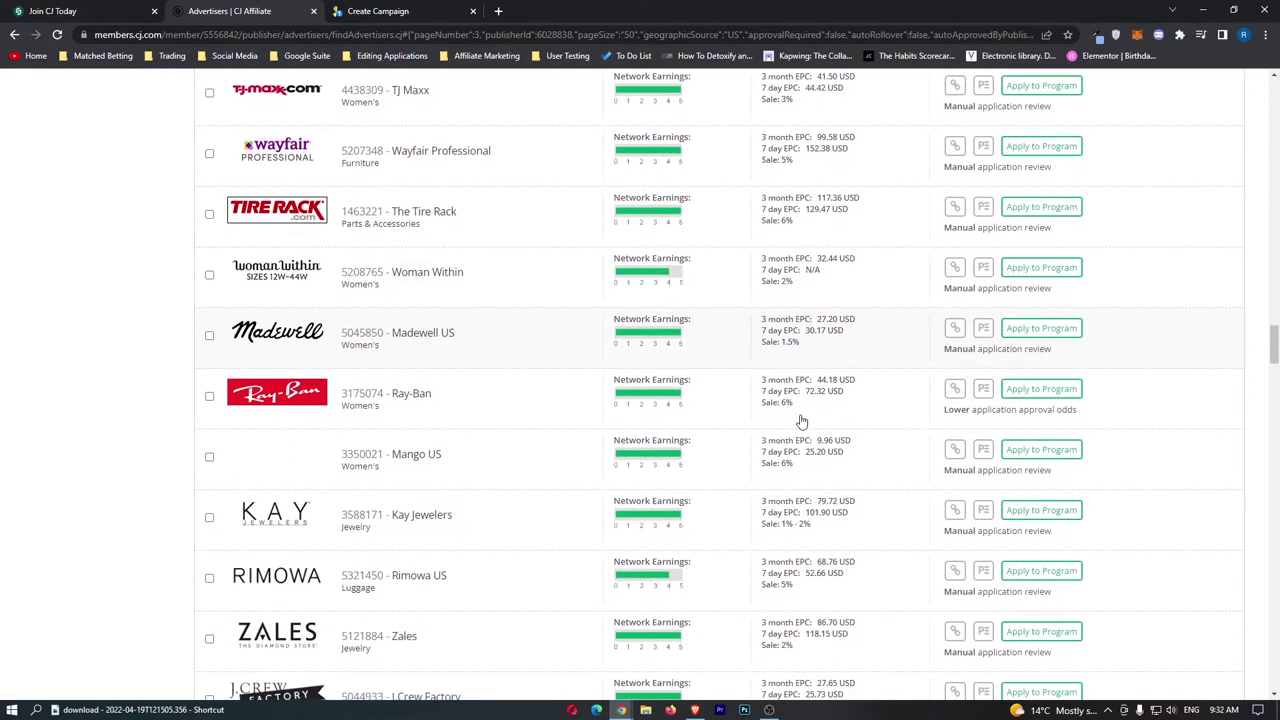
pyautogui.scroll(-1, 800, 420)
pyautogui.scroll(-1, 801, 422)
pyautogui.scroll(-5, 800, 422)
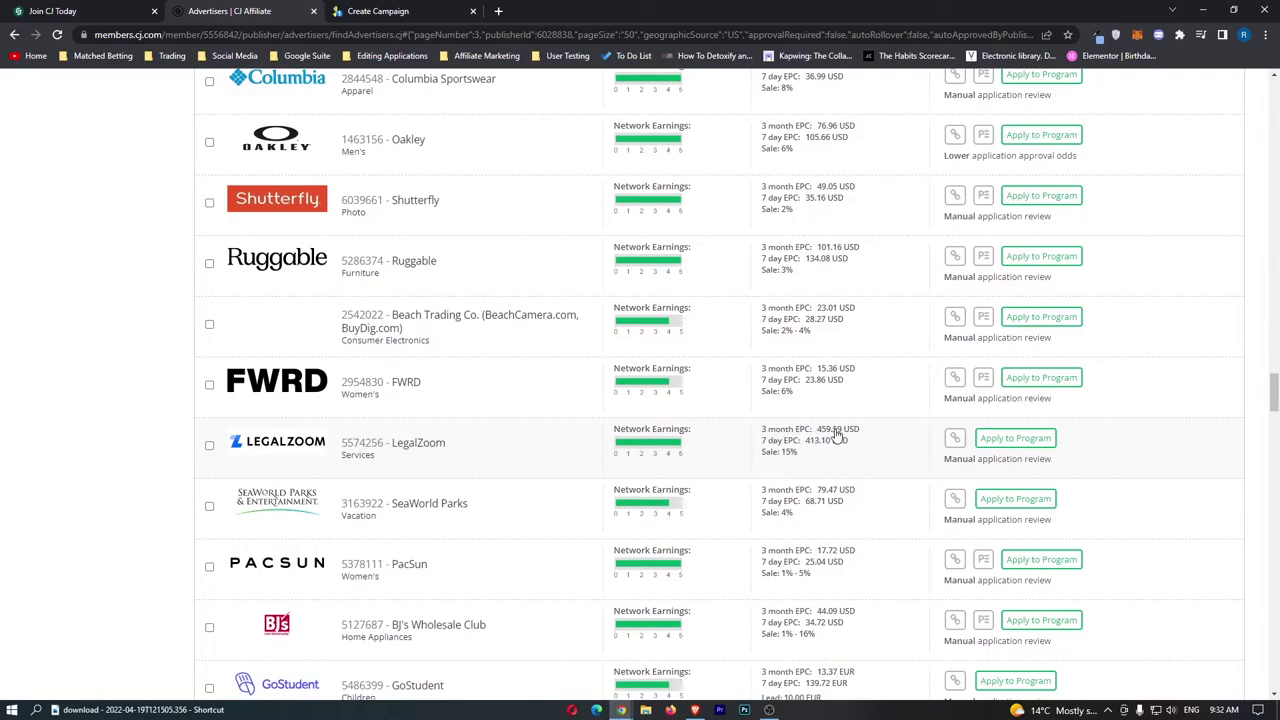
pyautogui.click(789, 457)
# Step: Review LegalZoom's program terms: 15% commission with a 90-day referral period
pyautogui.scroll(-2, 796, 452)
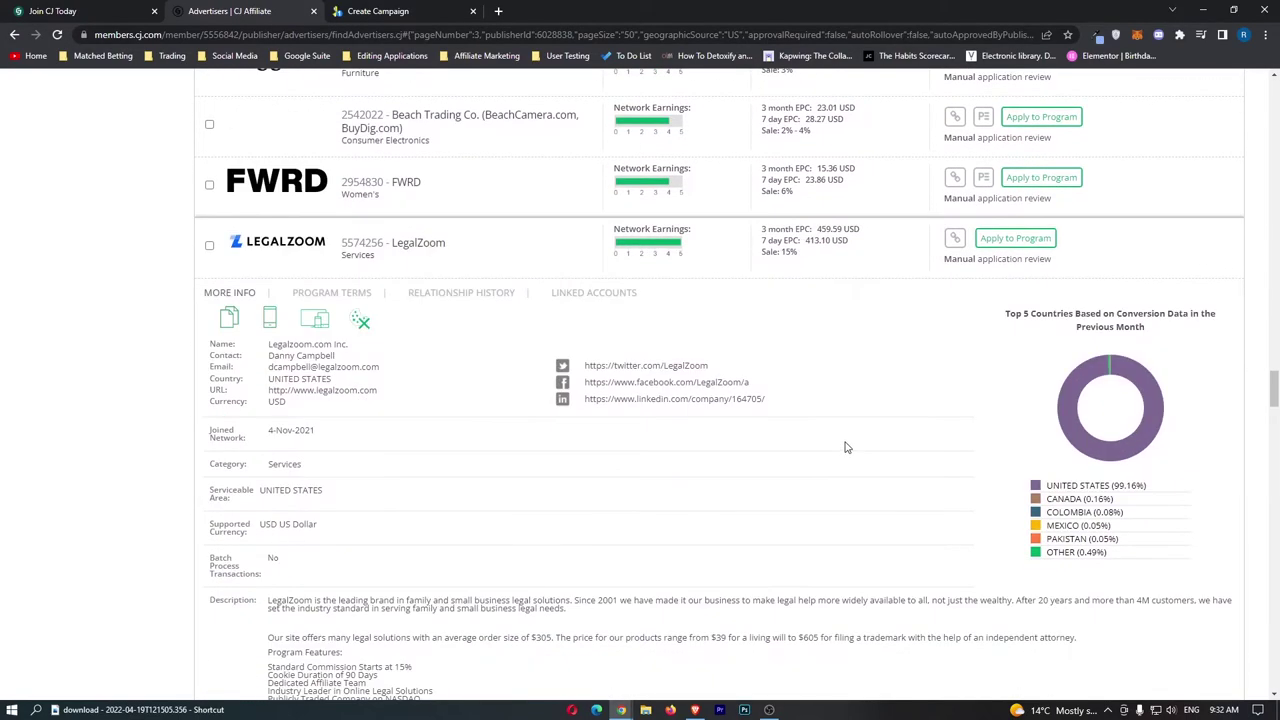
pyautogui.scroll(-2, 1005, 408)
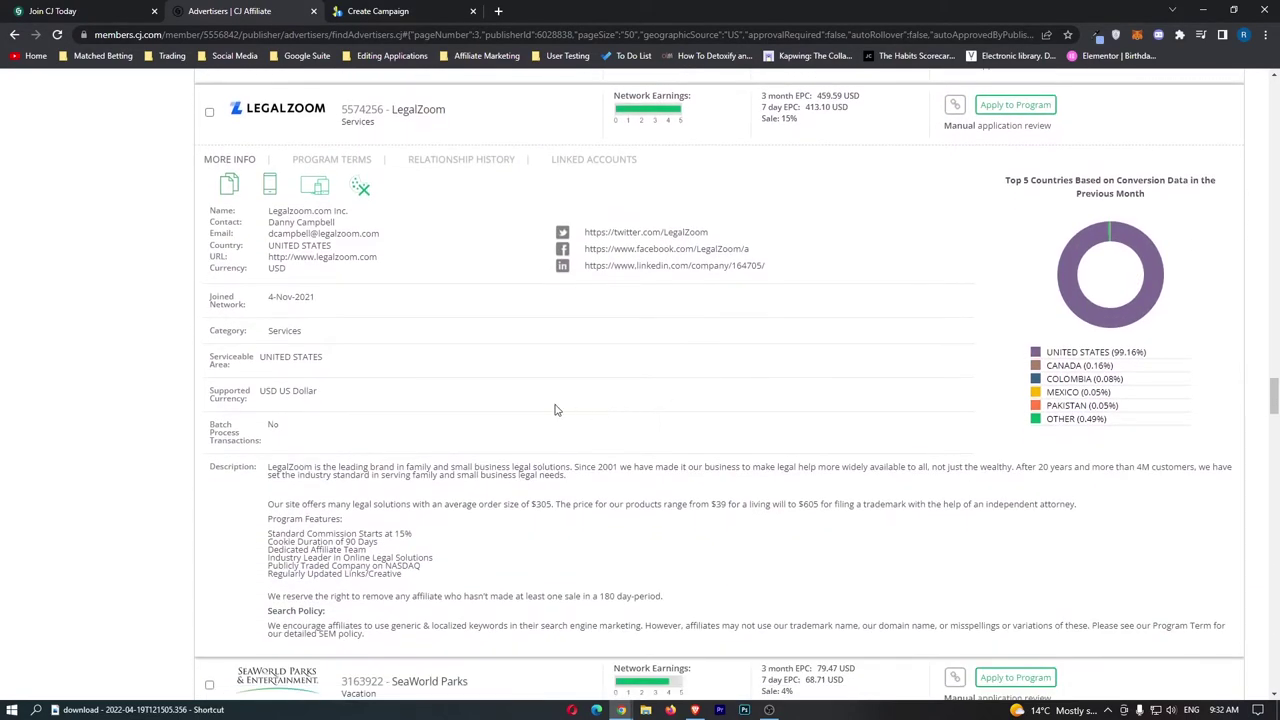
pyautogui.click(360, 160)
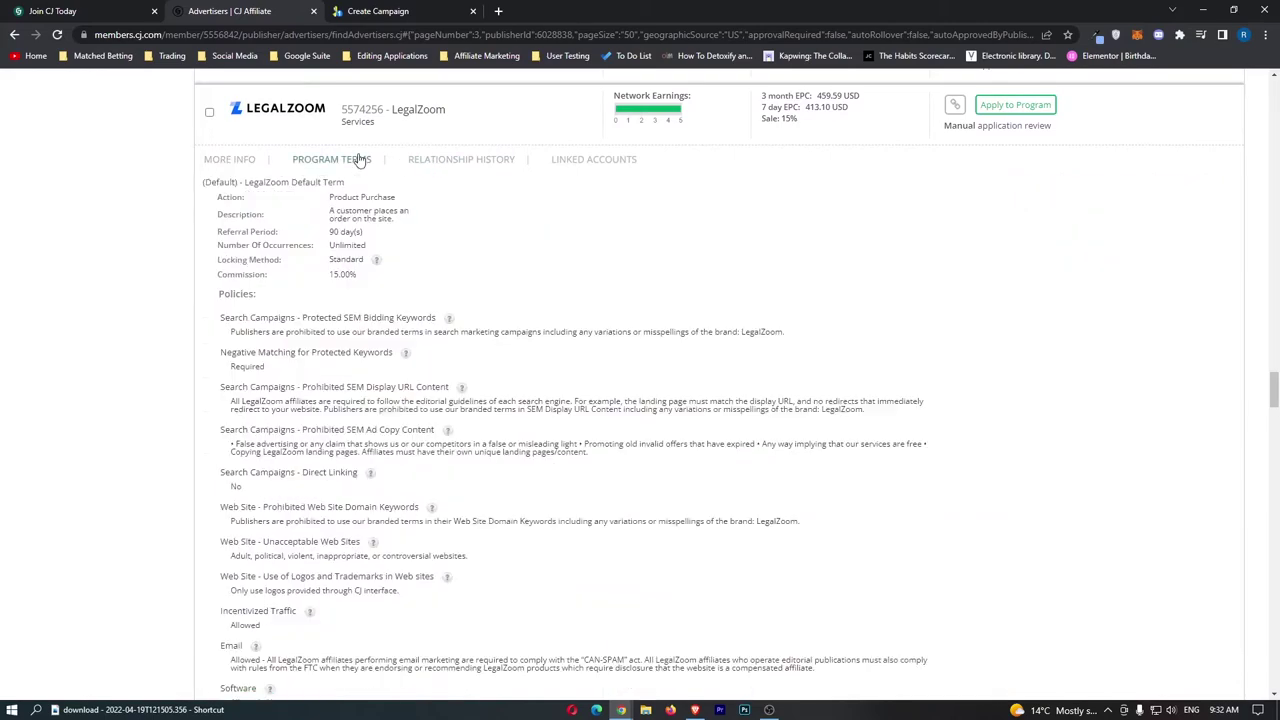
pyautogui.moveTo(1015, 105)
pyautogui.scroll(1, 447, 313)
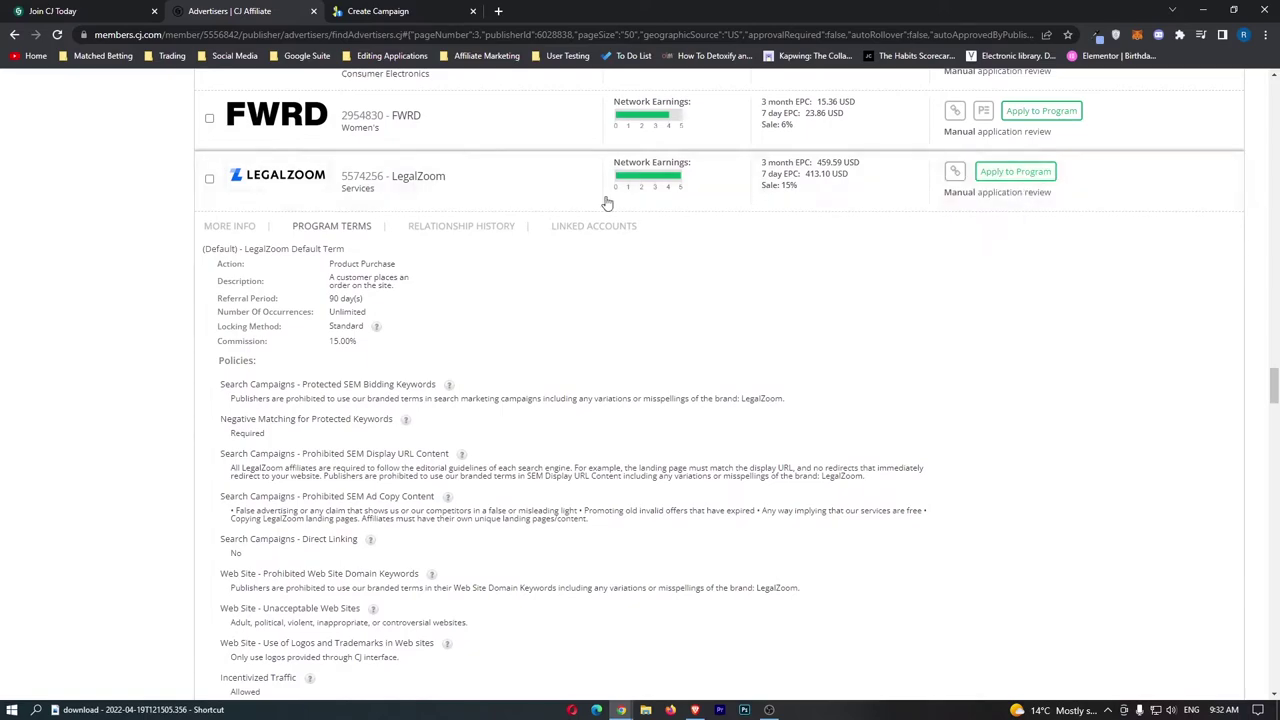
pyautogui.click(378, 12)
pyautogui.click(223, 8)
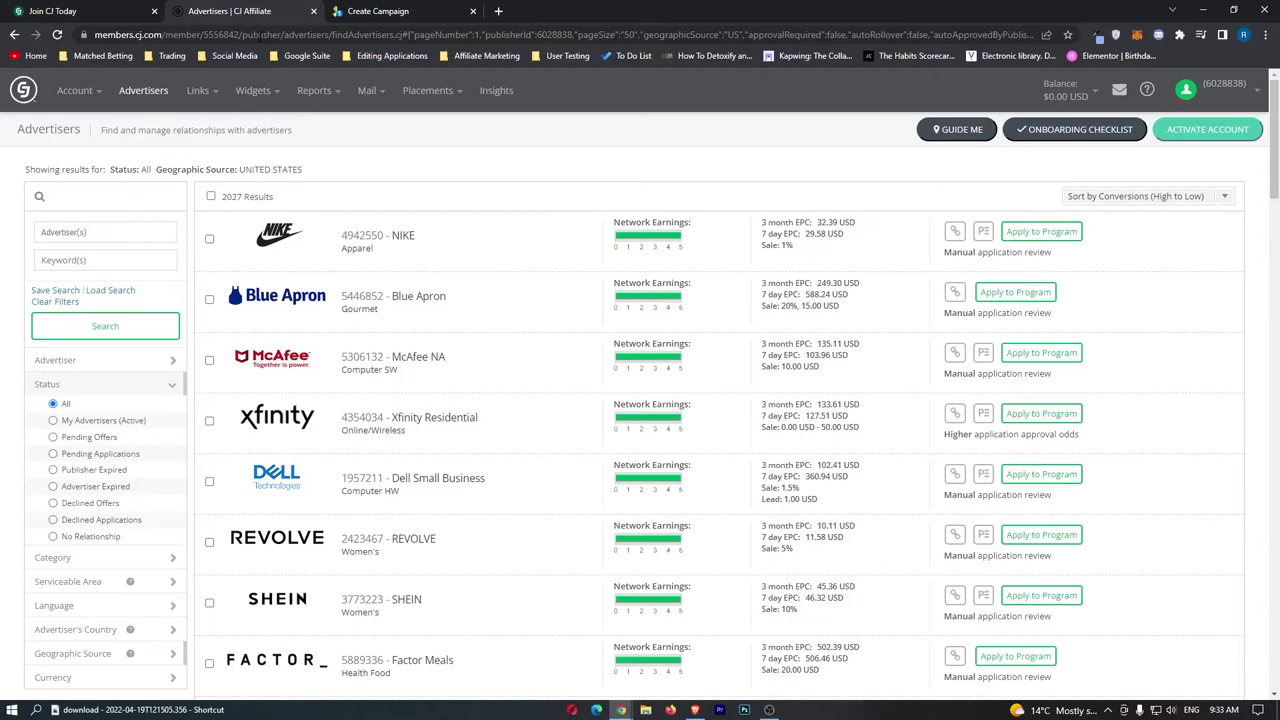
# Step: Browse down the US advertiser list, return to the top, then move to MaxBounty's UK search offers
pyautogui.scroll(-2, 343, 85)
pyautogui.scroll(-3, 414, 134)
pyautogui.scroll(-4, 503, 166)
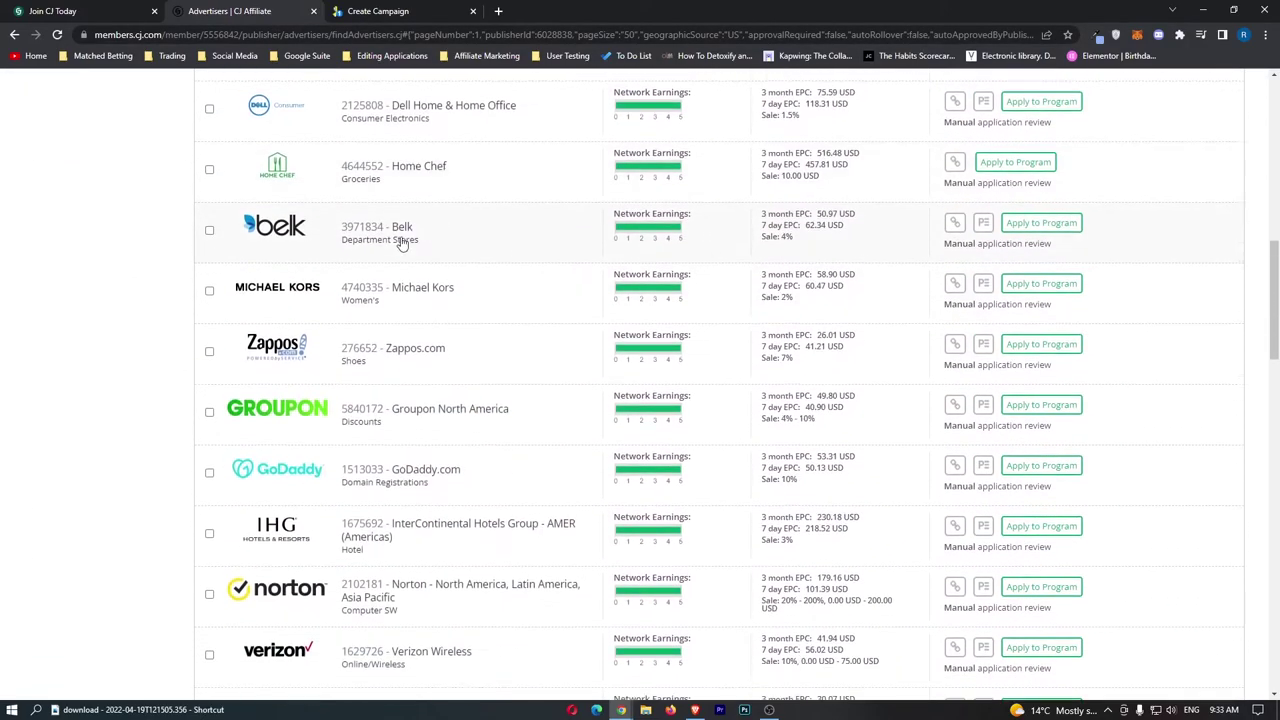
pyautogui.scroll(-4, 400, 243)
pyautogui.scroll(-3, 347, 278)
pyautogui.scroll(-3, 400, 257)
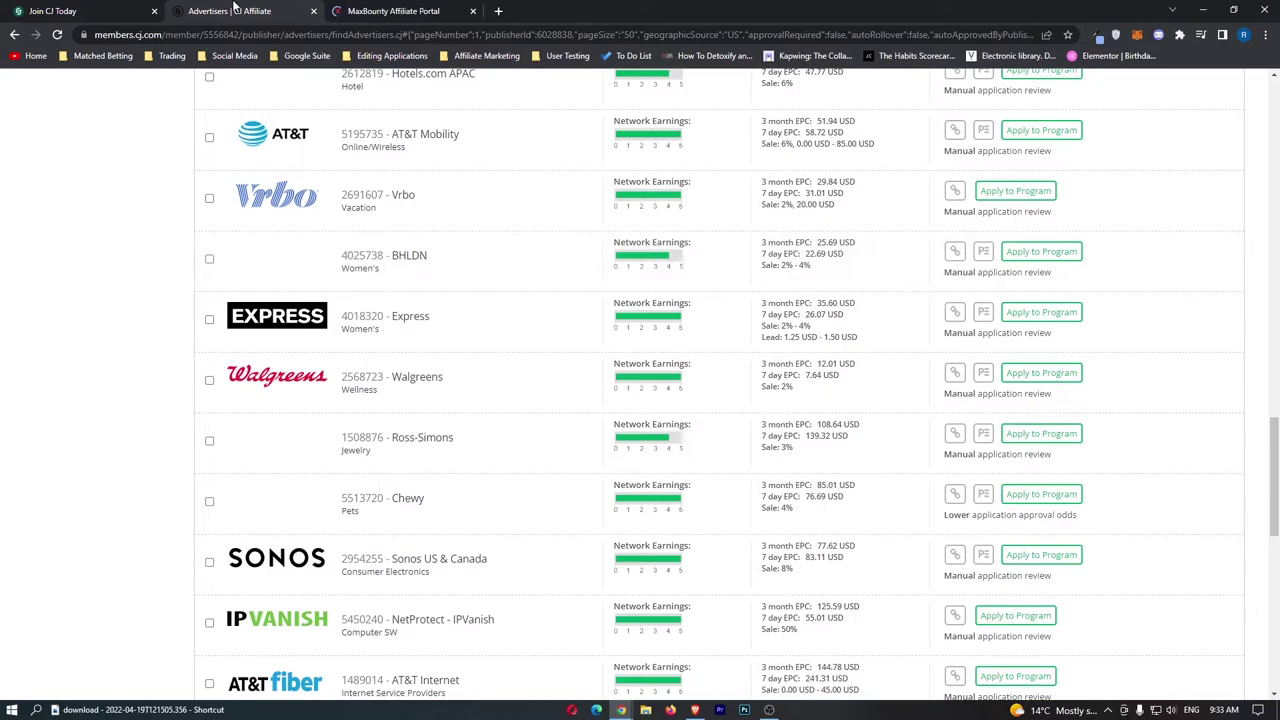
pyautogui.press('Home')
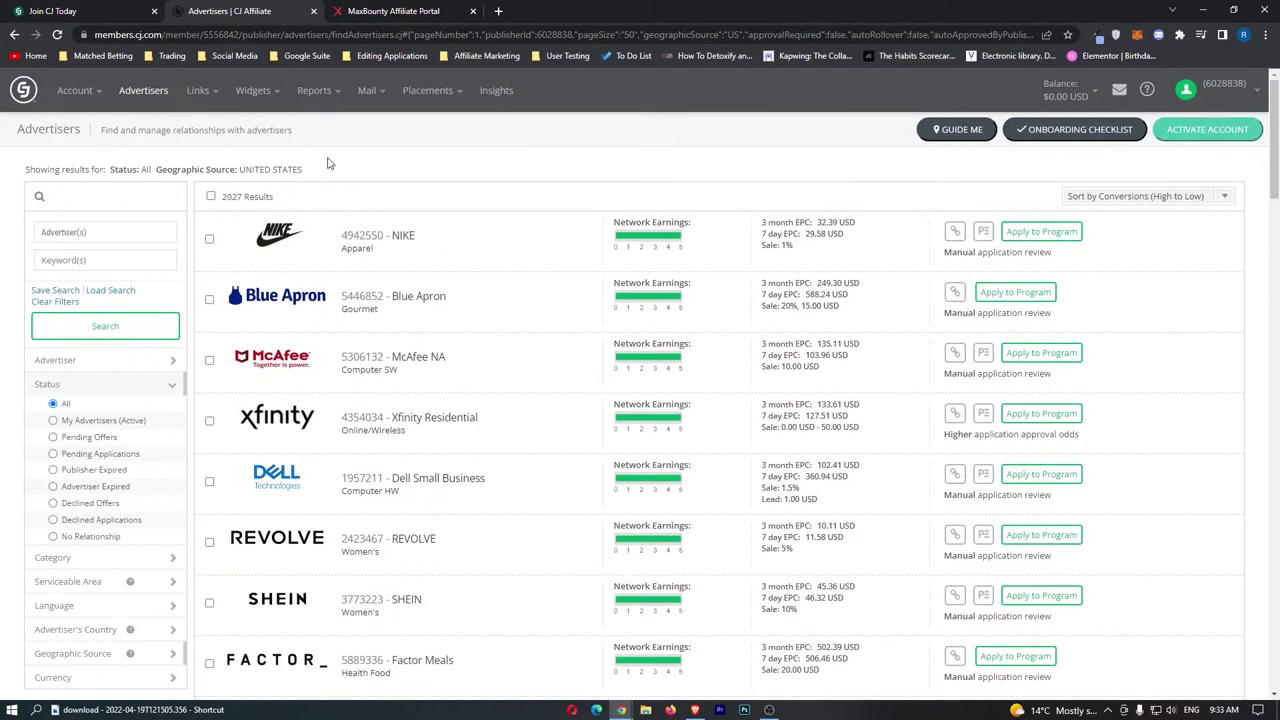
pyautogui.click(390, 10)
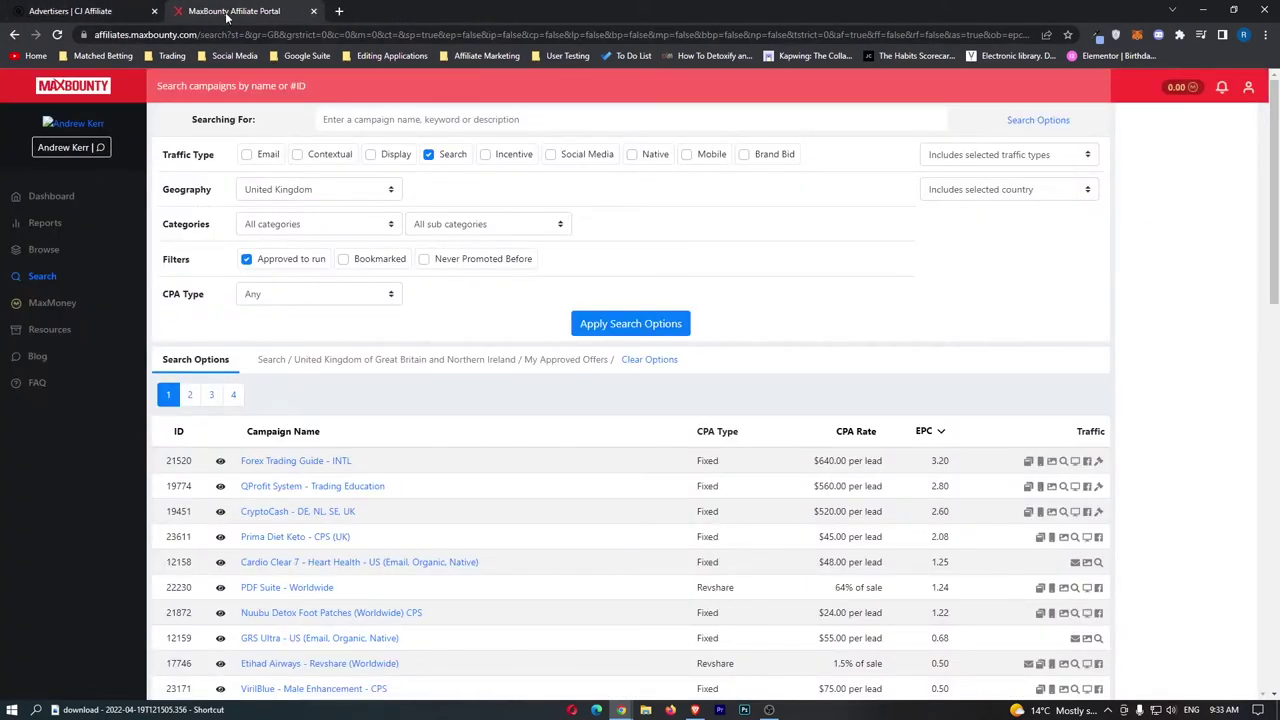
# Step: Reload MaxBounty's campaign search with all traffic types and any country, led by SweepstakesADay
pyautogui.click(76, 196)
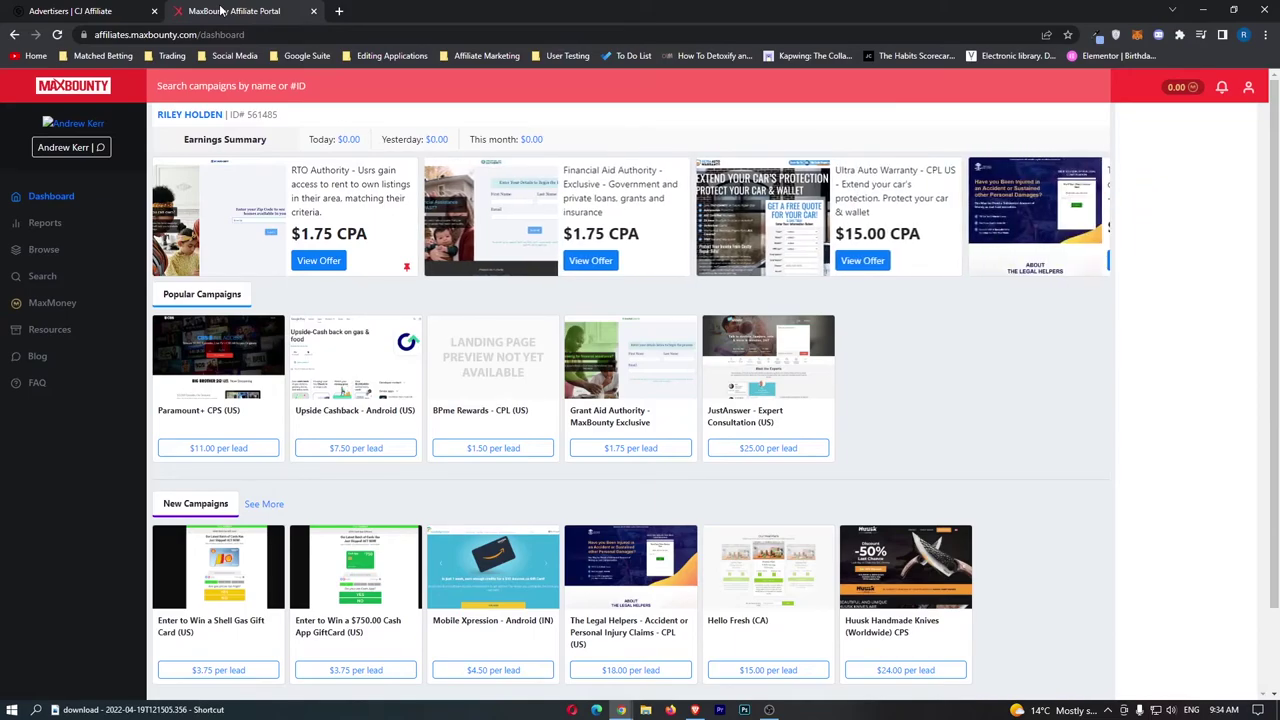
pyautogui.click(120, 10)
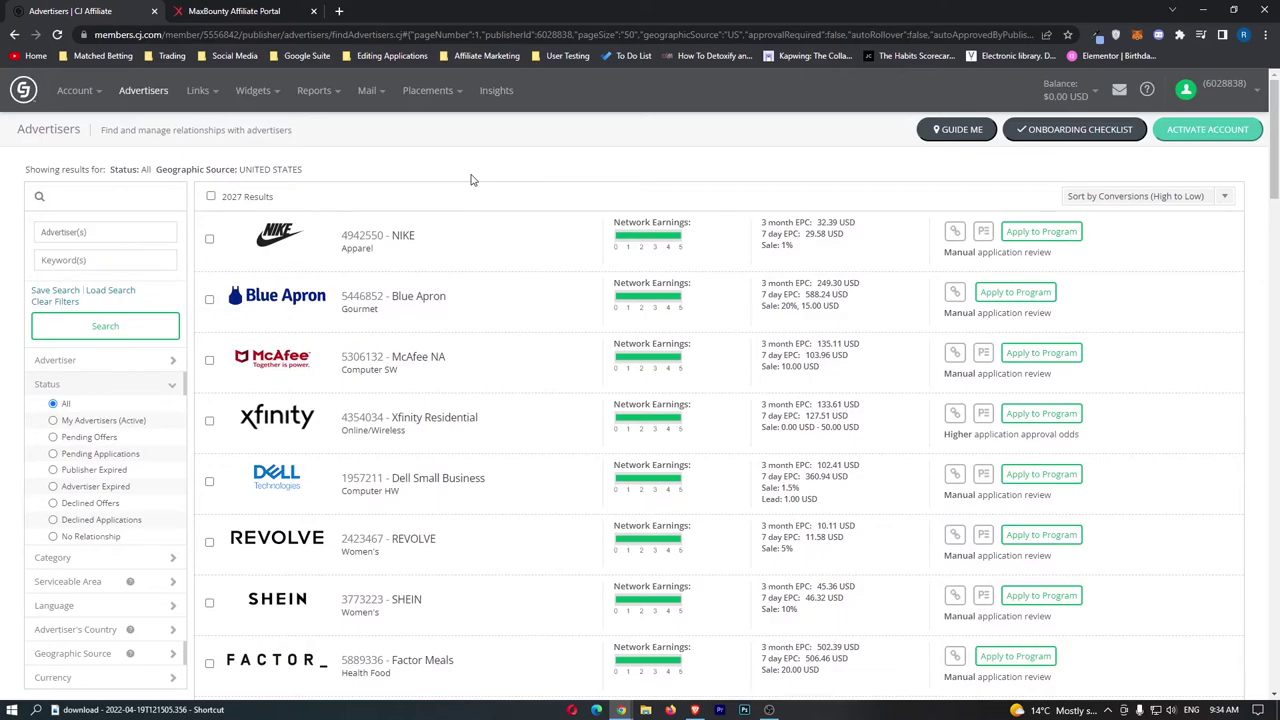
pyautogui.click(240, 10)
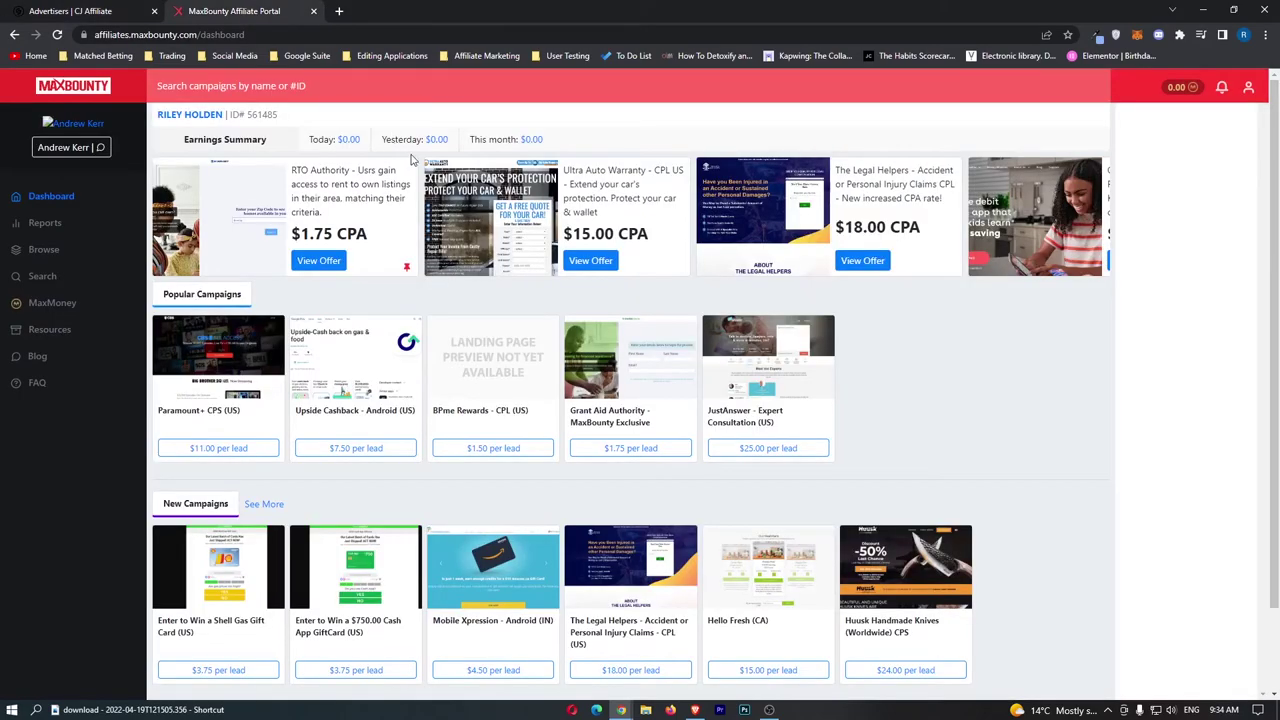
pyautogui.click(42, 276)
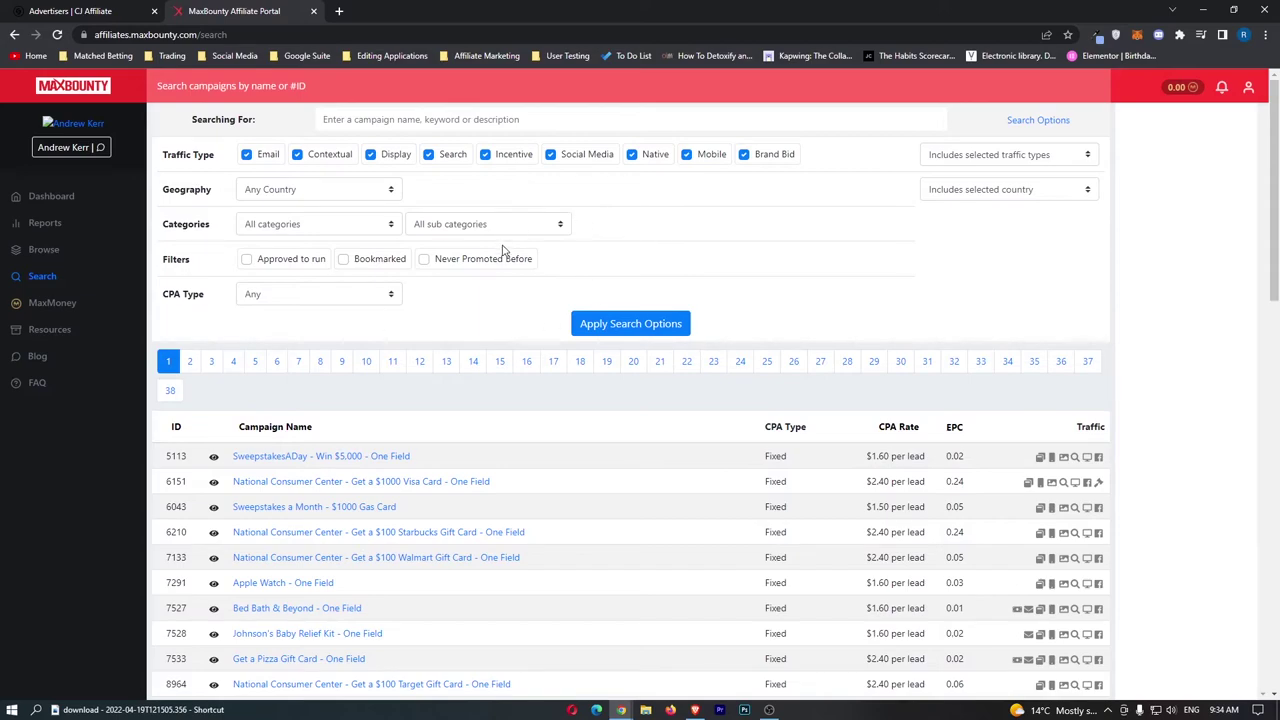
pyautogui.moveTo(237, 218); pyautogui.dragTo(223, 207)
pyautogui.click(290, 195)
pyautogui.scroll(-3, 325, 303)
pyautogui.scroll(-5, 328, 302)
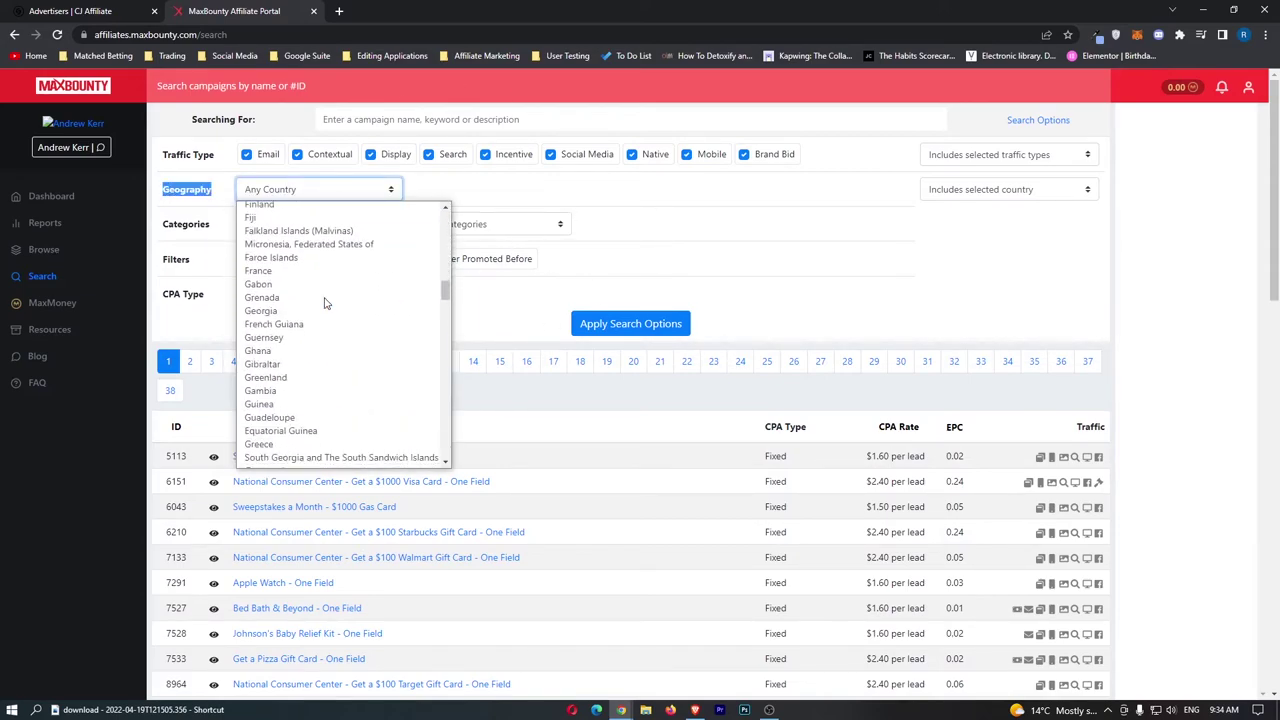
pyautogui.scroll(-10, 333, 308)
pyautogui.scroll(-5, 340, 314)
pyautogui.scroll(-3, 341, 322)
pyautogui.scroll(20, 341, 322)
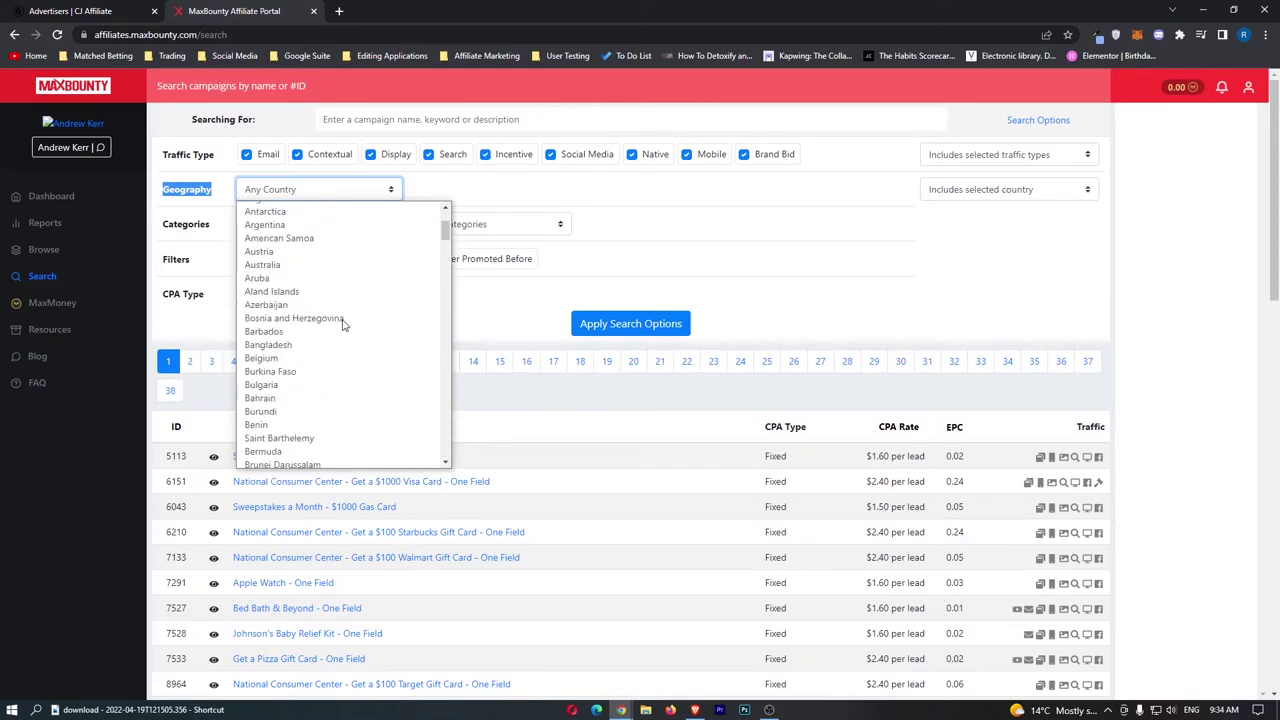
pyautogui.scroll(5, 341, 322)
pyautogui.hotkey('ctrl', 'shift', 'Tab')
pyautogui.scroll(-2, 170, 283)
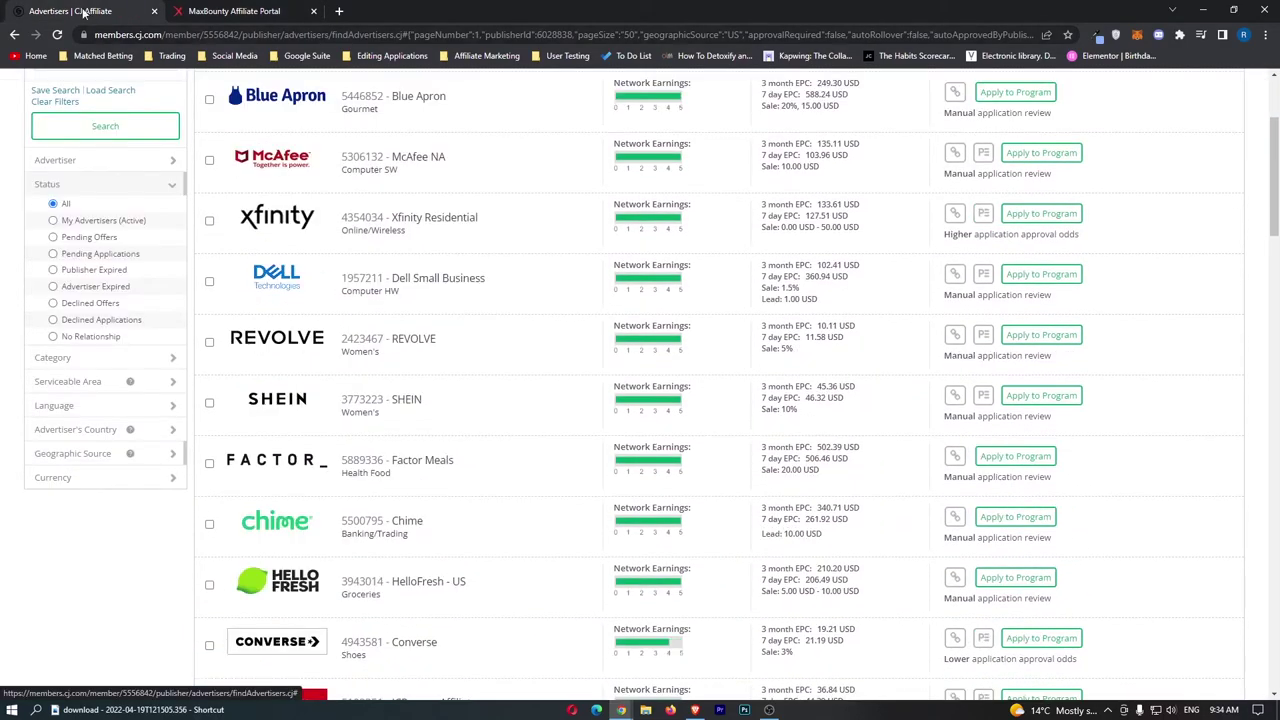
pyautogui.click(90, 429)
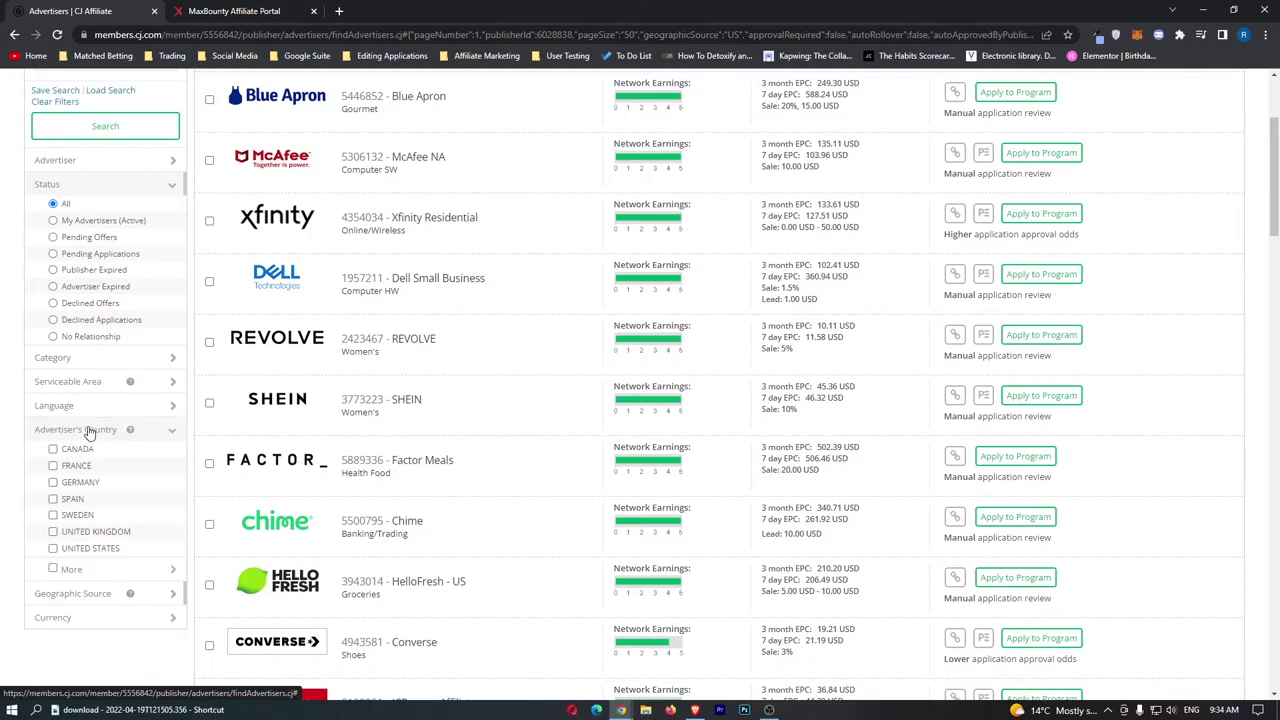
pyautogui.scroll(-1, 76, 470)
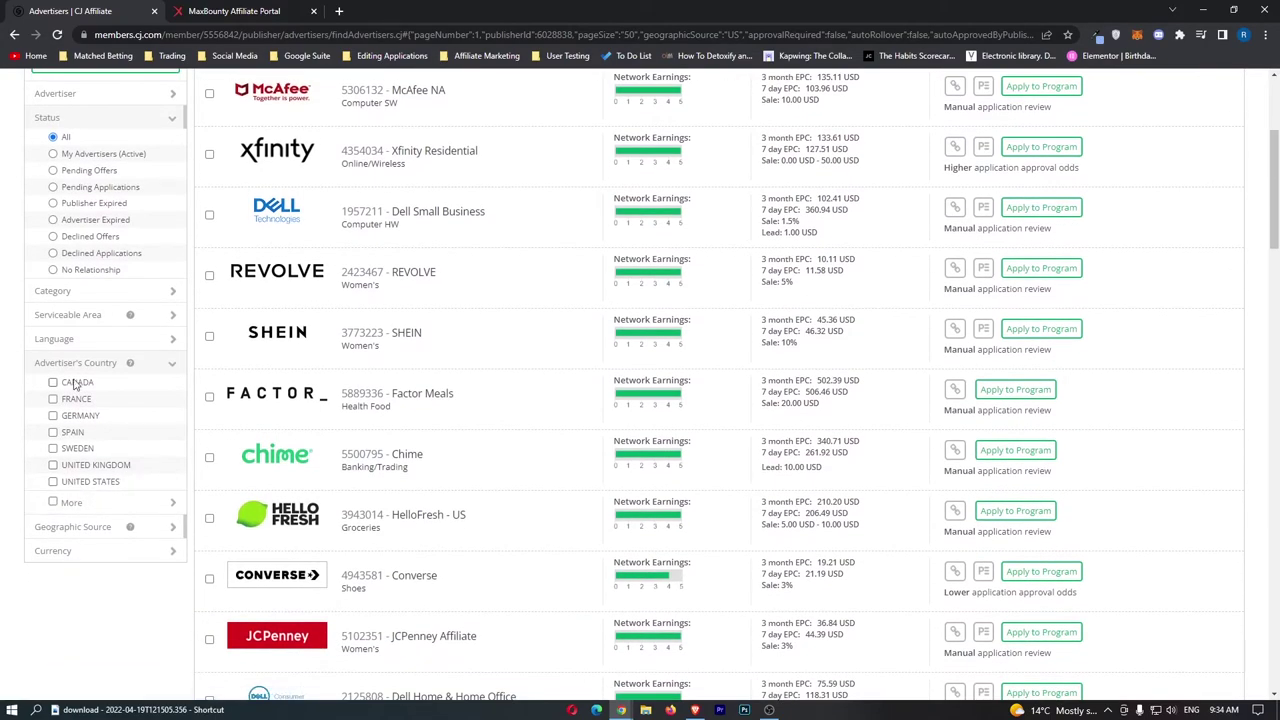
pyautogui.hotkey('ctrl', 'Tab')
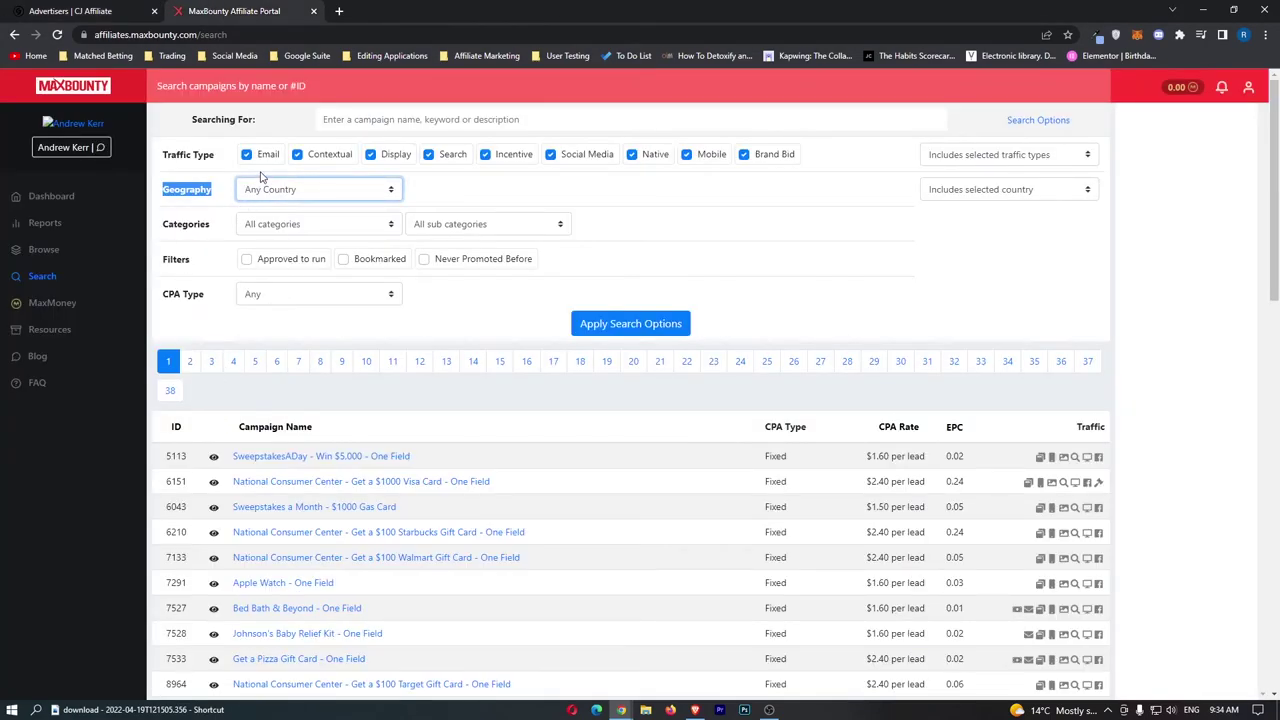
pyautogui.click(318, 189)
pyautogui.scroll(-20, 308, 341)
pyautogui.scroll(20, 308, 341)
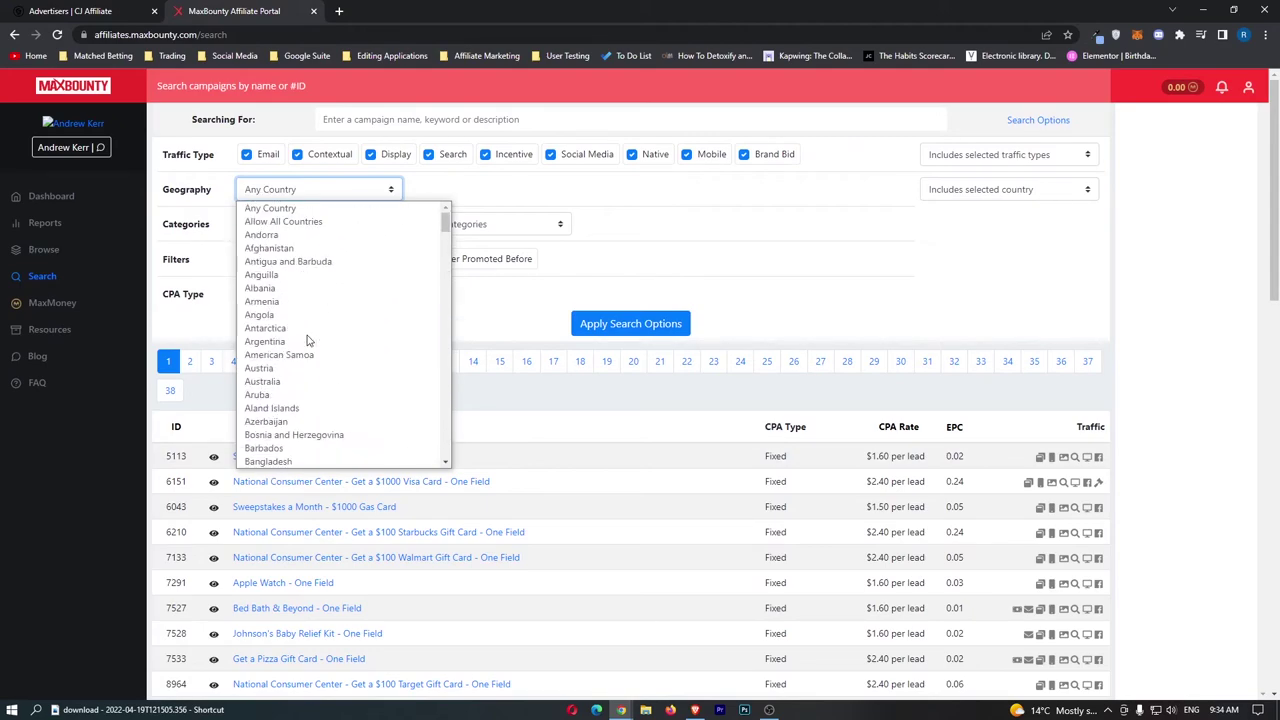
# Step: Filter the MaxBounty search to the Sweepstakes (319) category, keeping any country
pyautogui.click(737, 283)
pyautogui.click(251, 229)
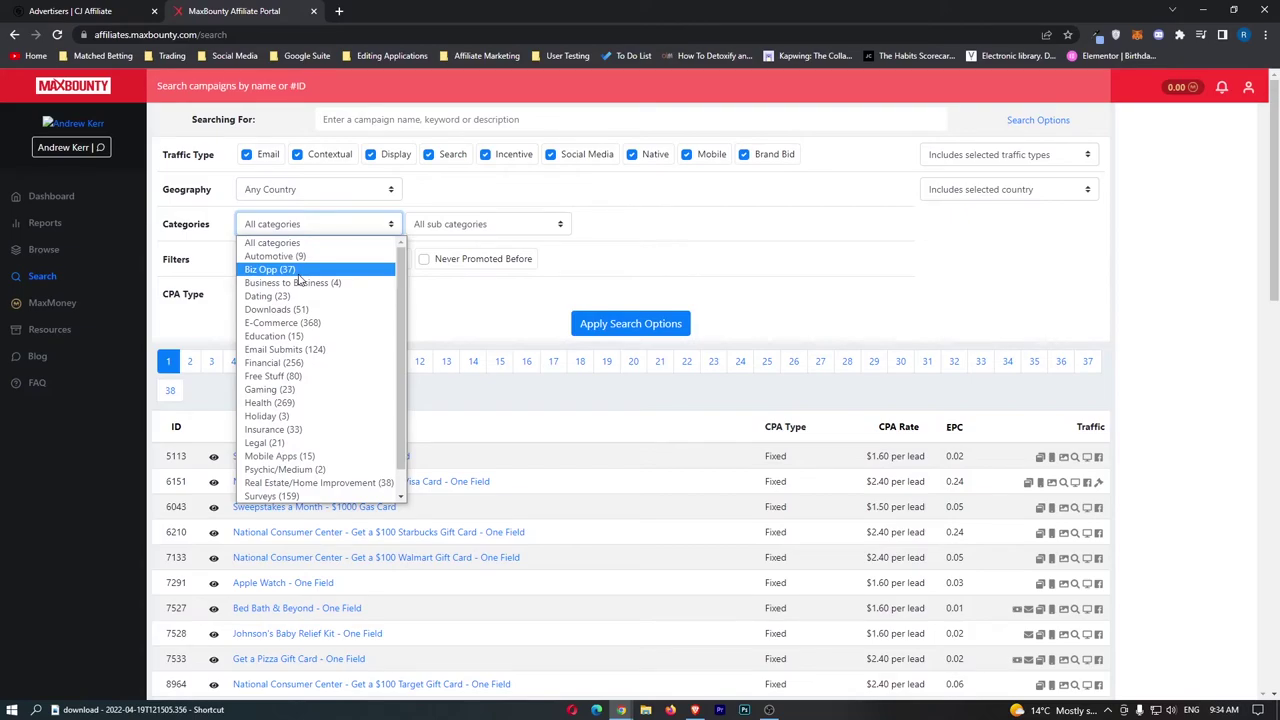
pyautogui.scroll(-2, 300, 280)
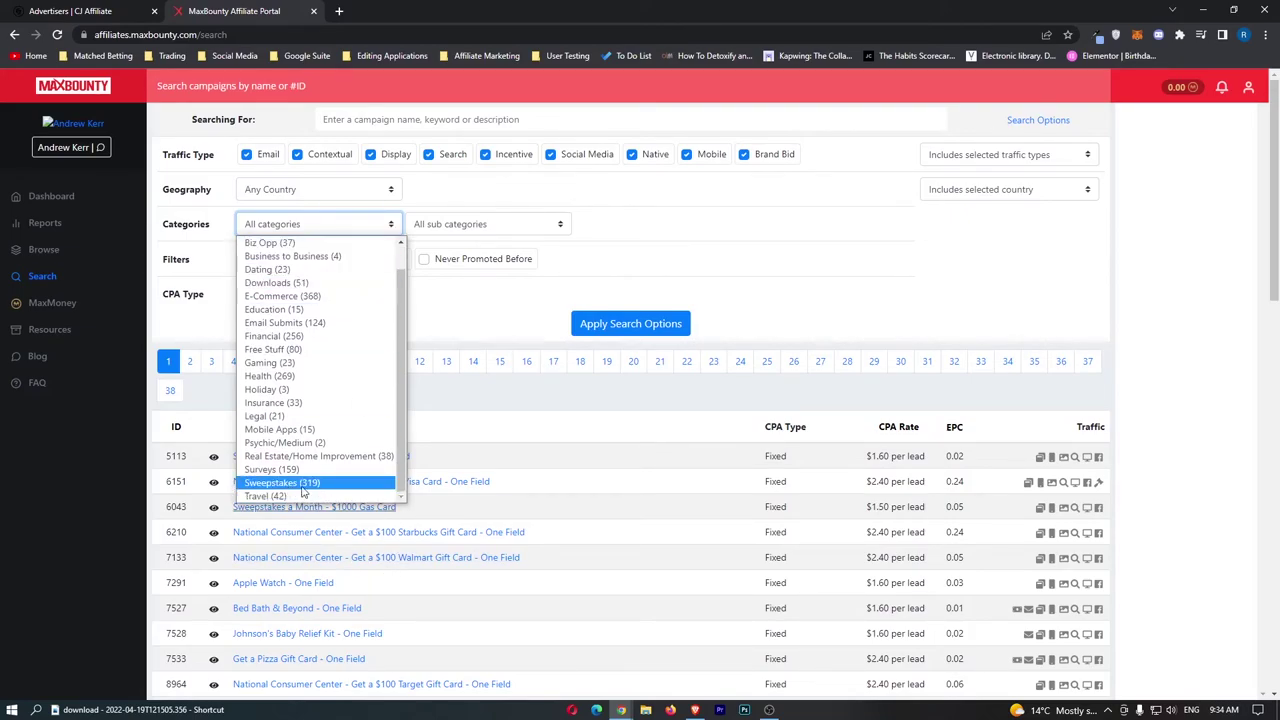
pyautogui.click(75, 11)
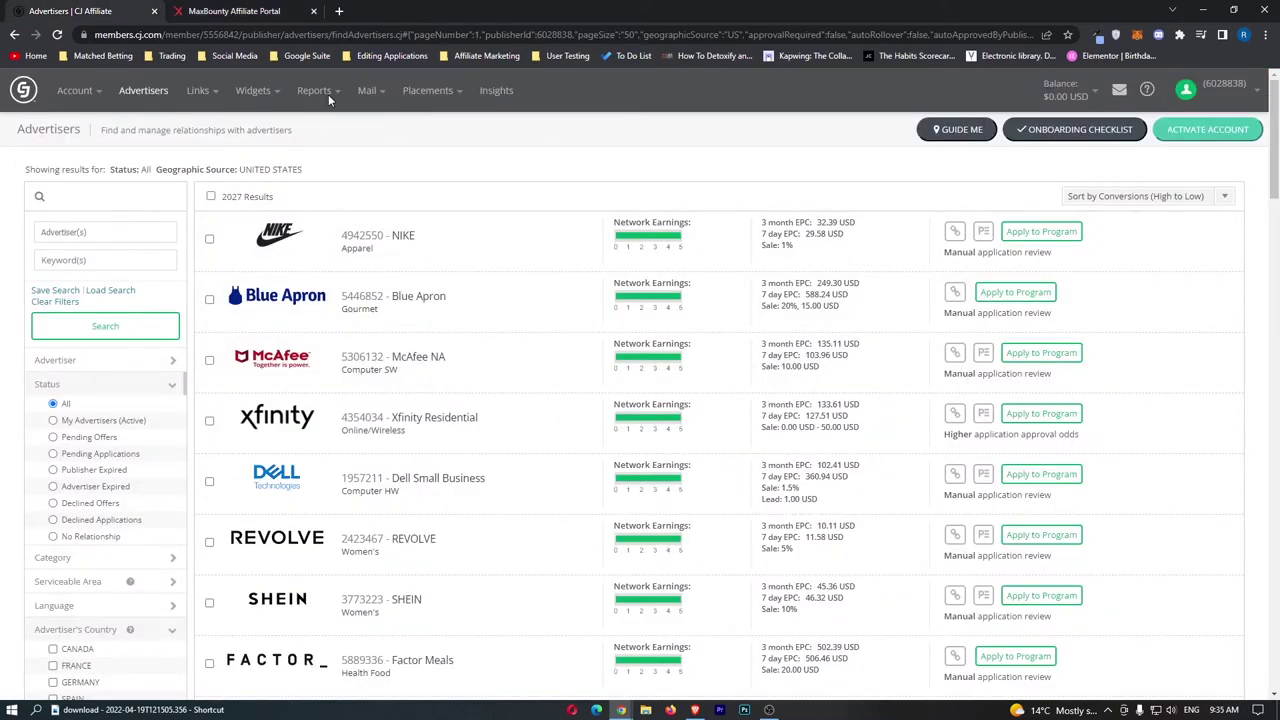
pyautogui.click(200, 10)
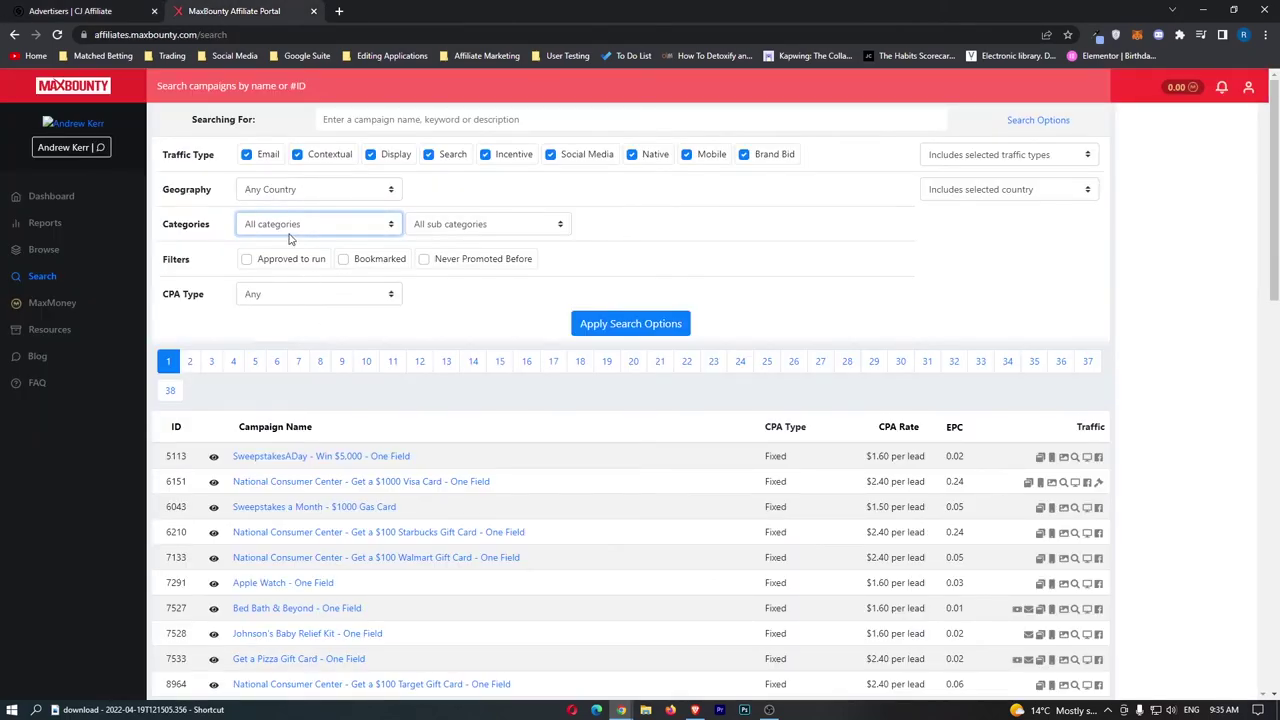
pyautogui.click(290, 228)
pyautogui.scroll(-1, 290, 400)
pyautogui.click(280, 486)
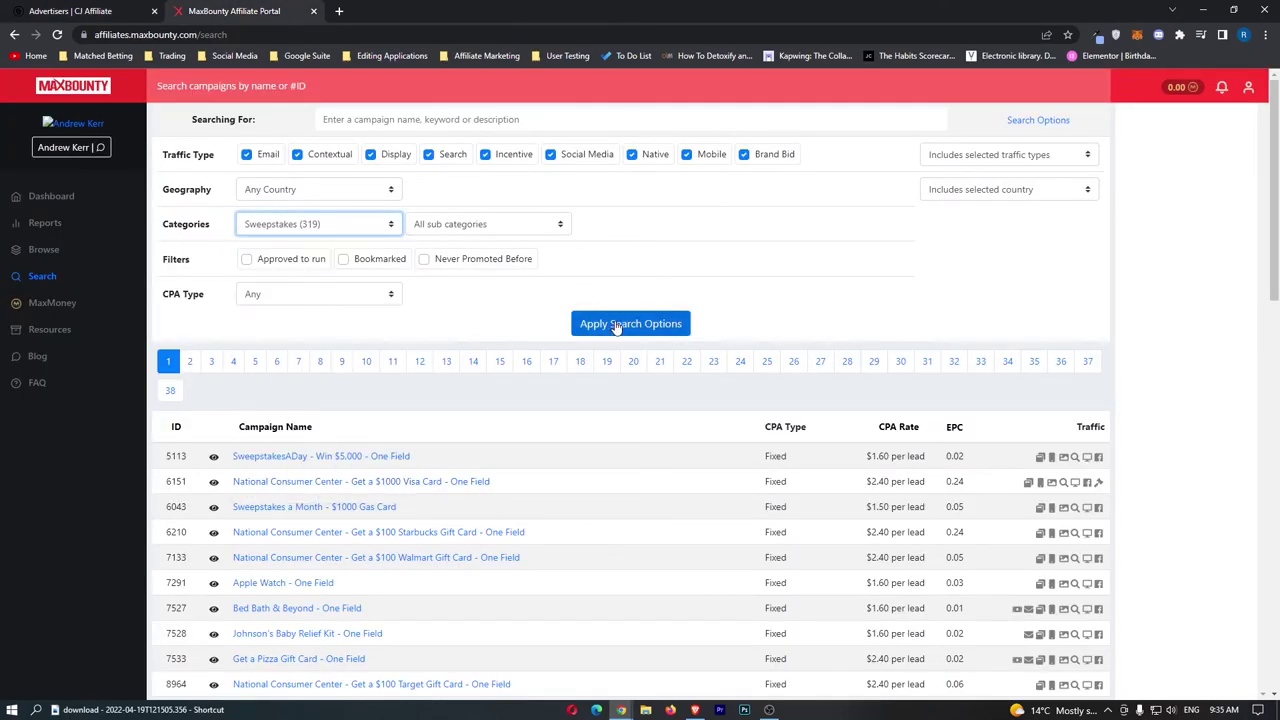
pyautogui.click(616, 325)
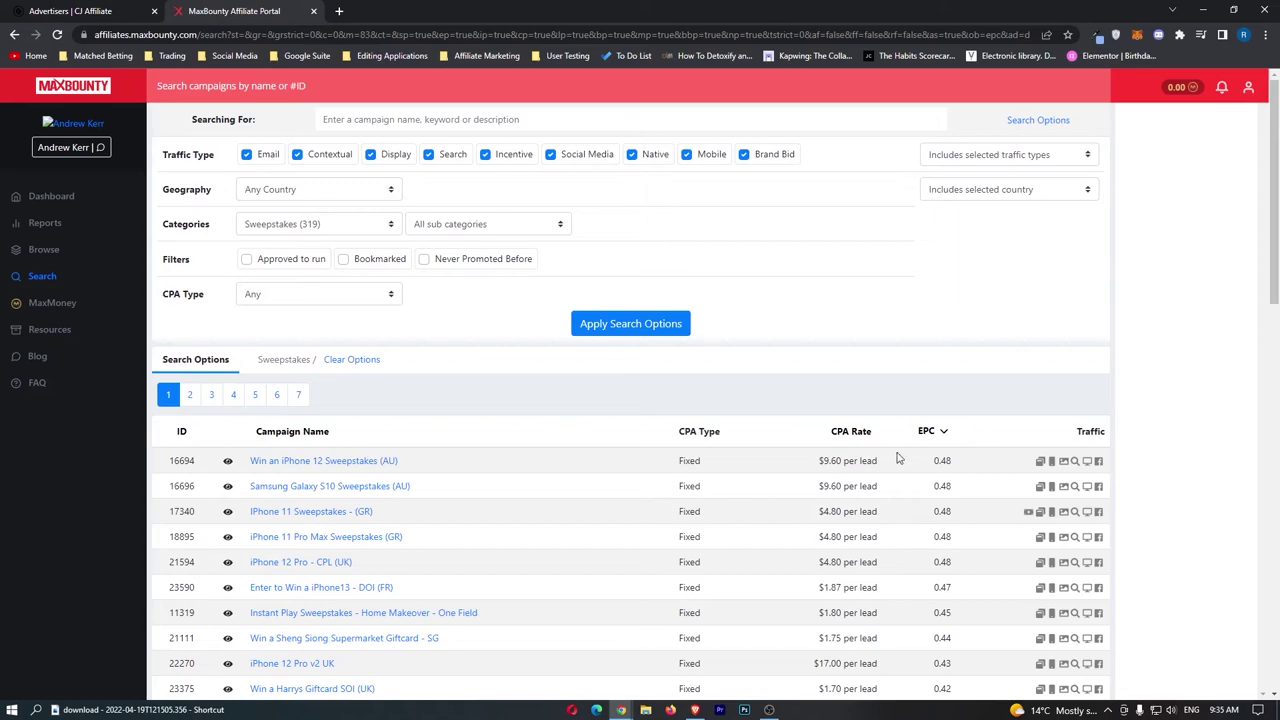
# Step: Compare Nike's 7 day EPC on CJ against the sweepstakes results' EPC
pyautogui.hotkey('ctrl', 'Tab')
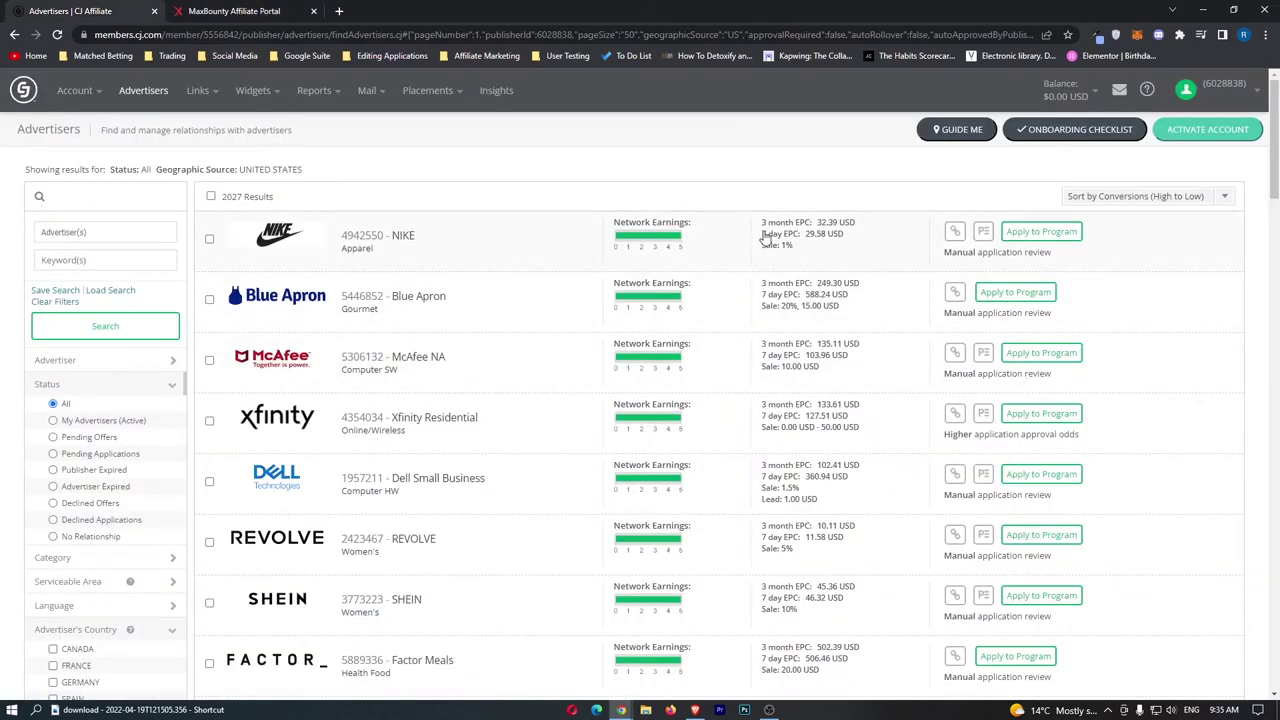
pyautogui.moveTo(762, 233); pyautogui.dragTo(848, 246)
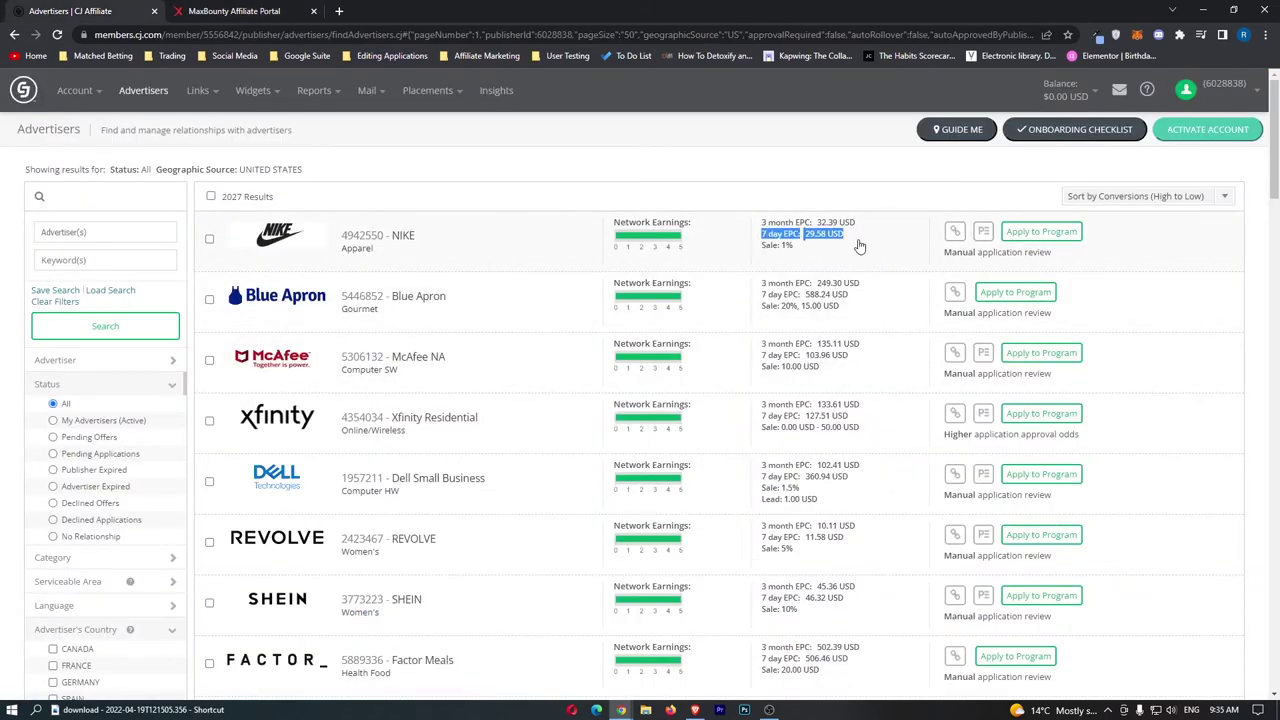
pyautogui.hotkey('ctrl', 'Tab')
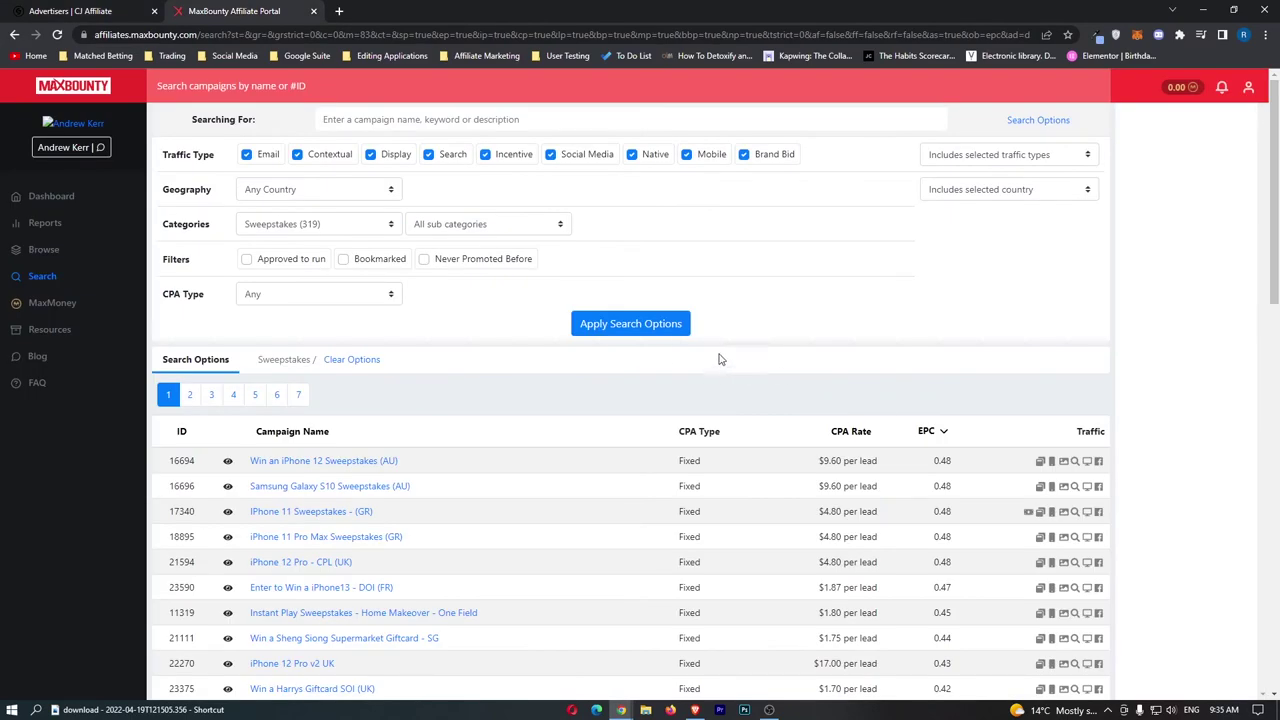
pyautogui.scroll(-1, 966, 455)
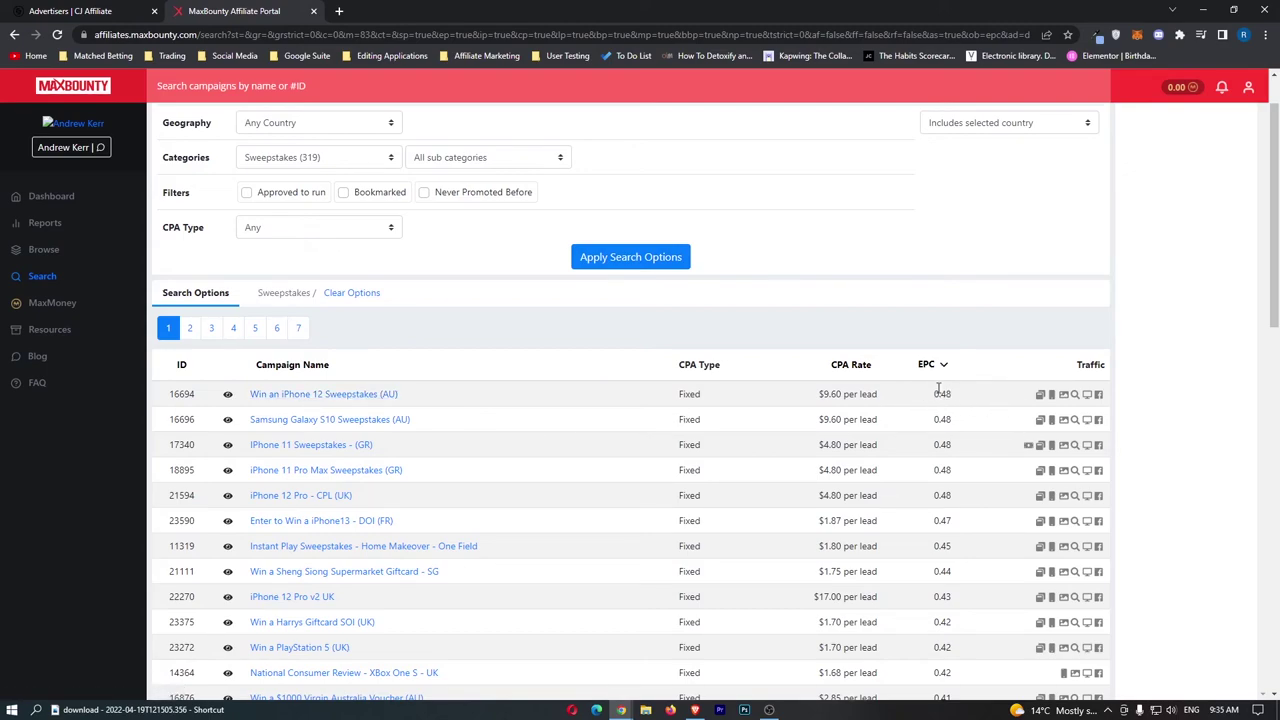
# Step: Collapse Nike's More Info in CJ, then scroll MaxBounty's sweepstakes results to iPhone 12 Pro v2 UK
pyautogui.click(116, 10)
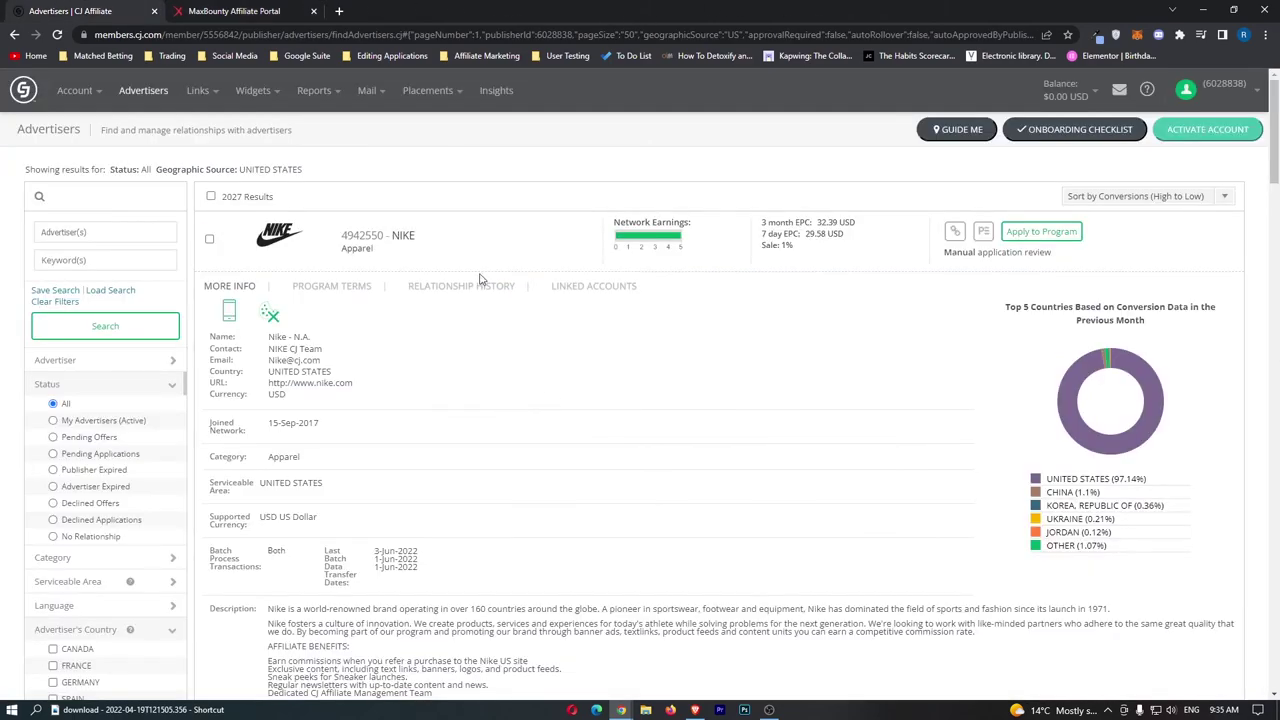
pyautogui.click(474, 234)
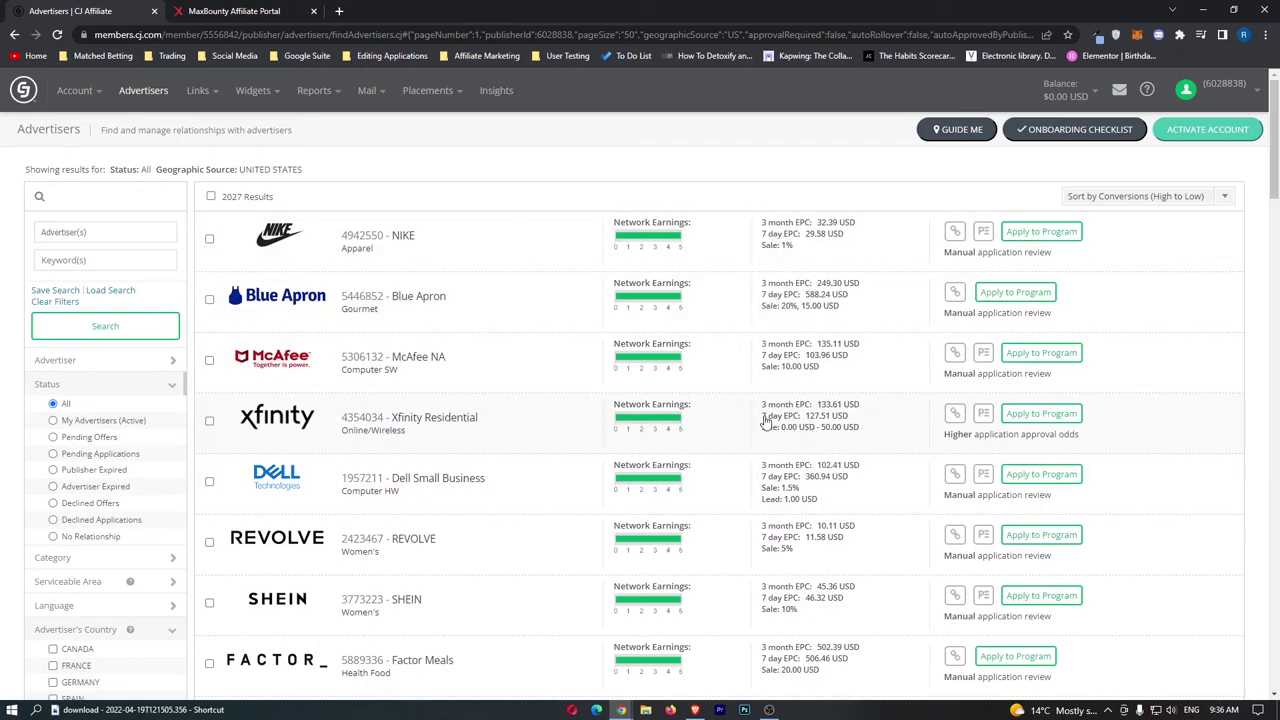
pyautogui.hotkey('ctrl', 'Tab')
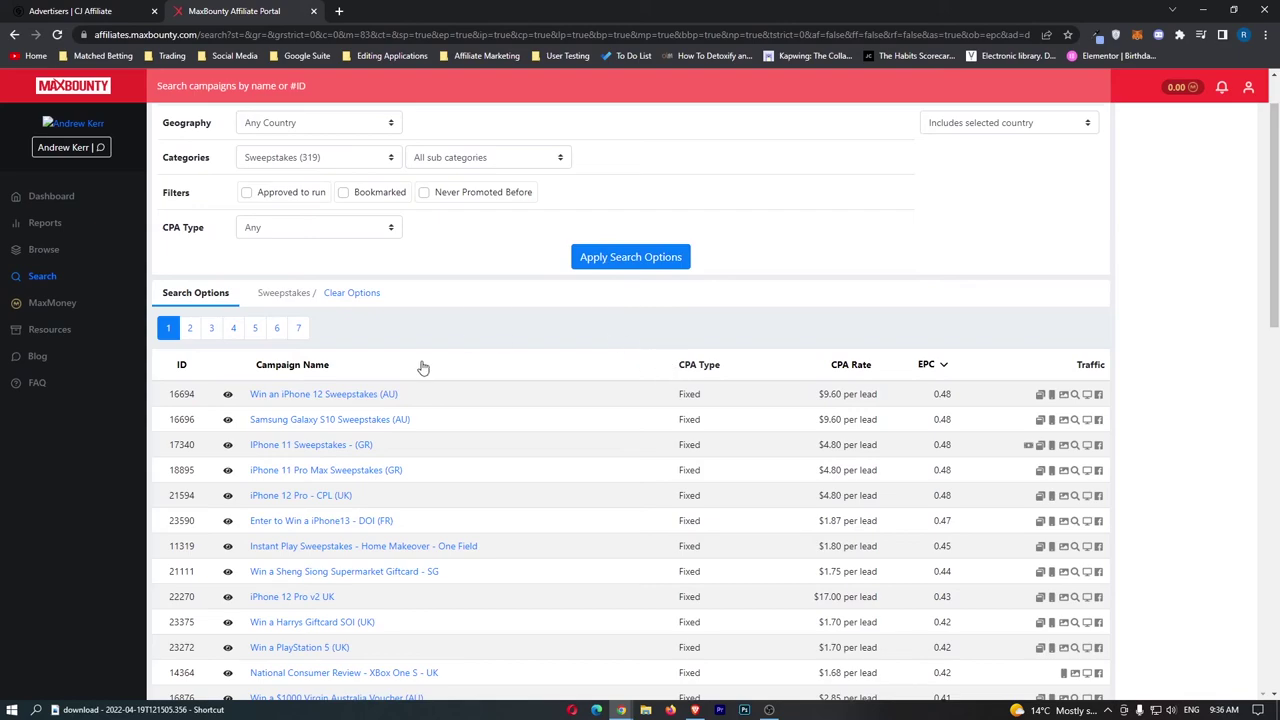
pyautogui.scroll(-2, 420, 368)
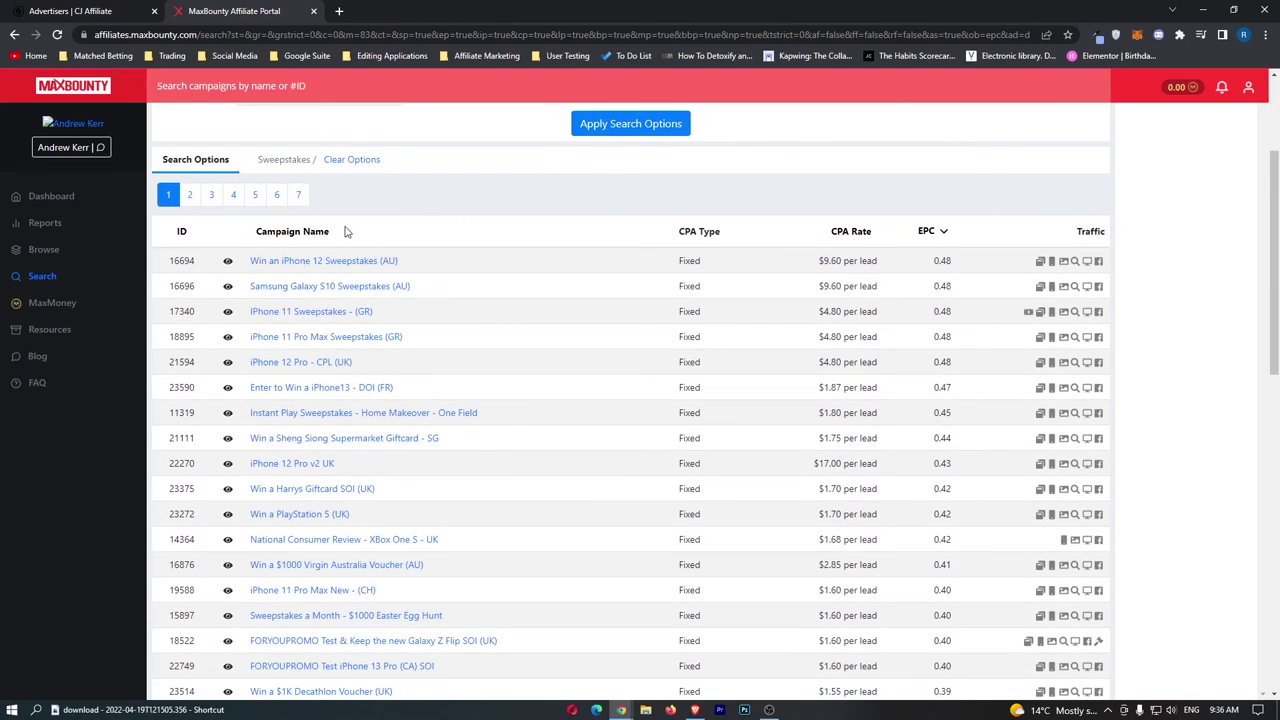
pyautogui.scroll(2, 450, 370)
pyautogui.scroll(-1, 375, 437)
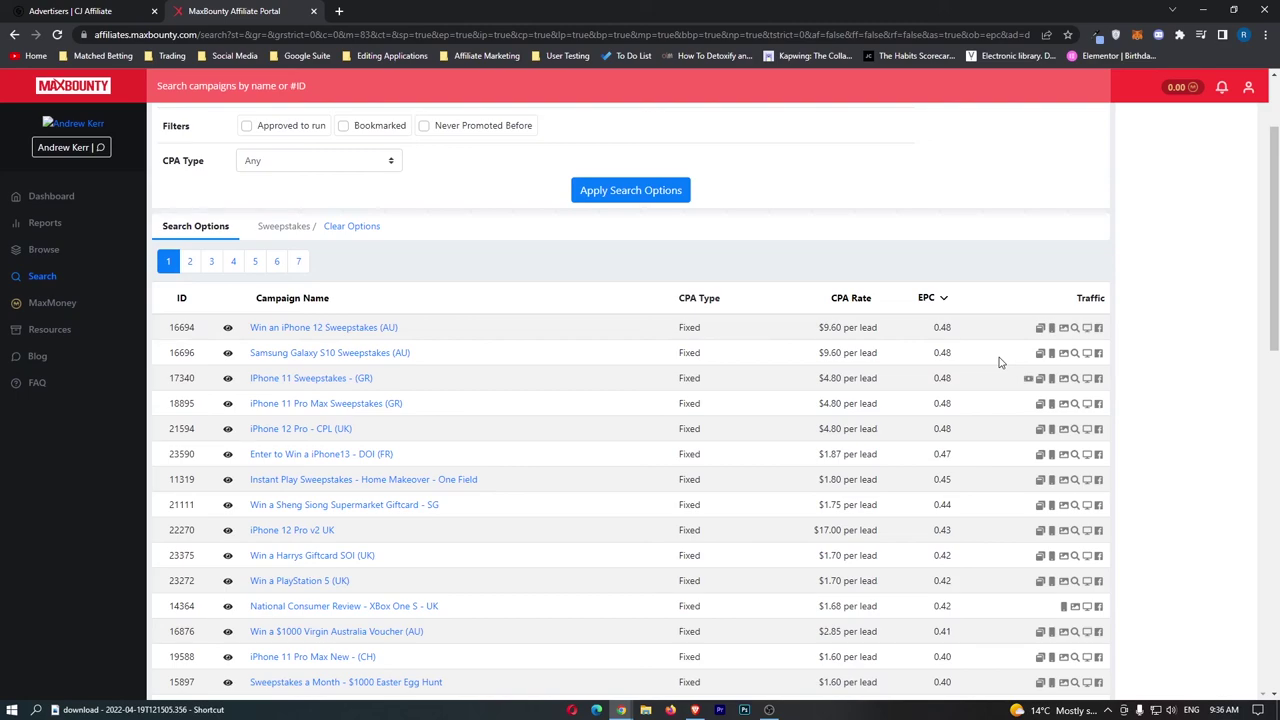
# Step: Close the MaxBounty Affiliate Portal tab, leaving CJ's list of 2027 US programs
pyautogui.click(313, 11)
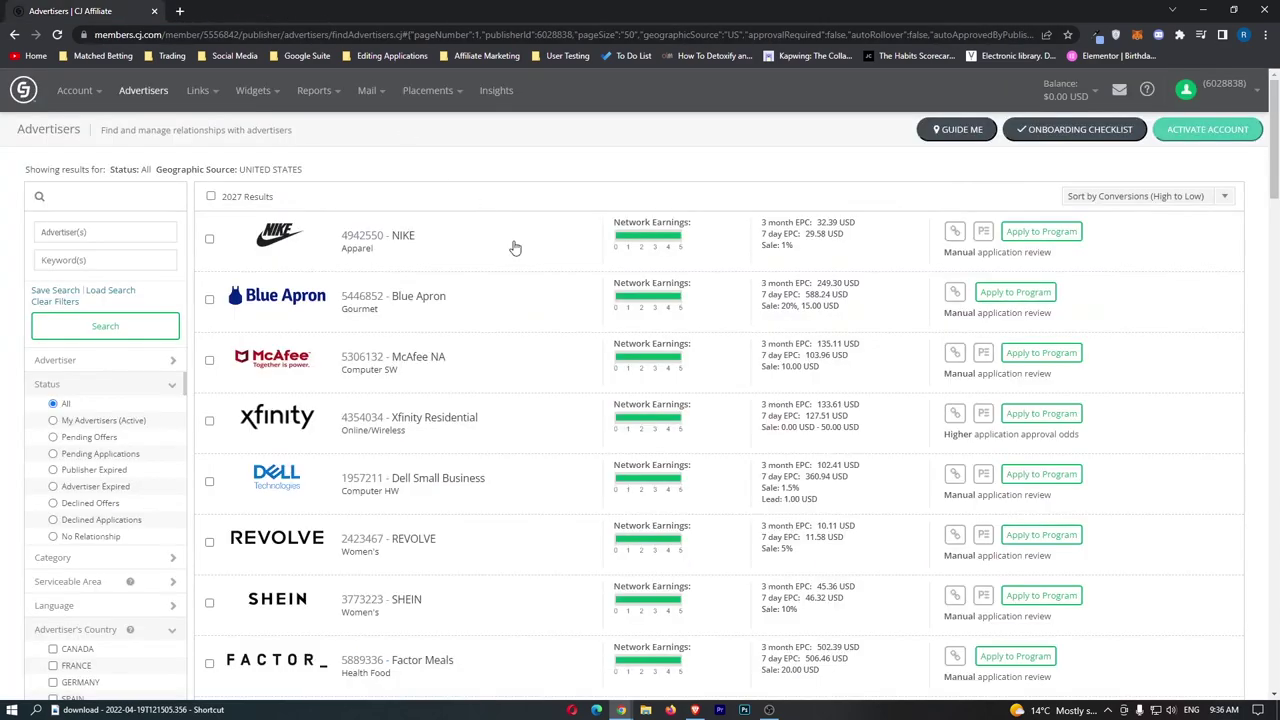